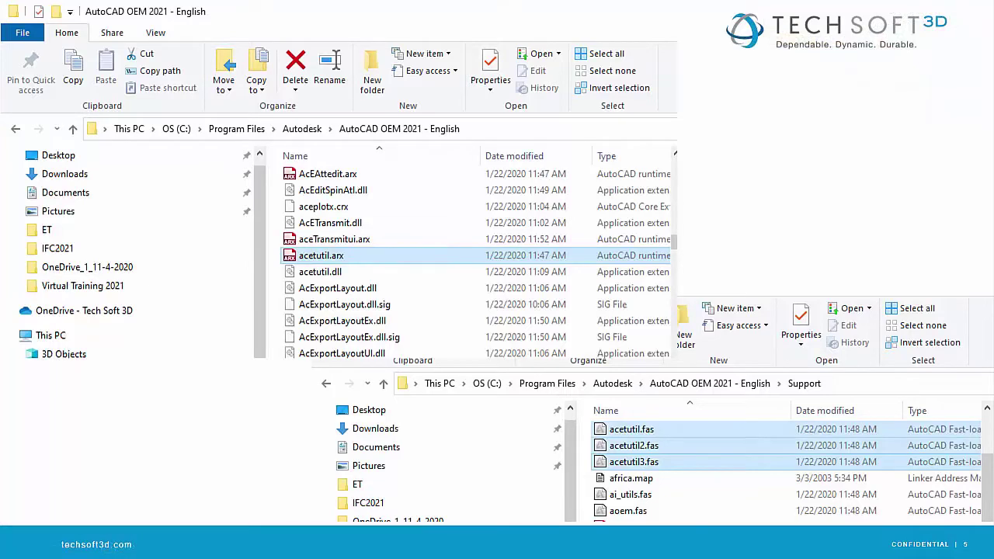
Load extrim.lsp from the AutoCAD 2020\Express folder into Notepad++ and scroll through its code.
key("alt+Tab")
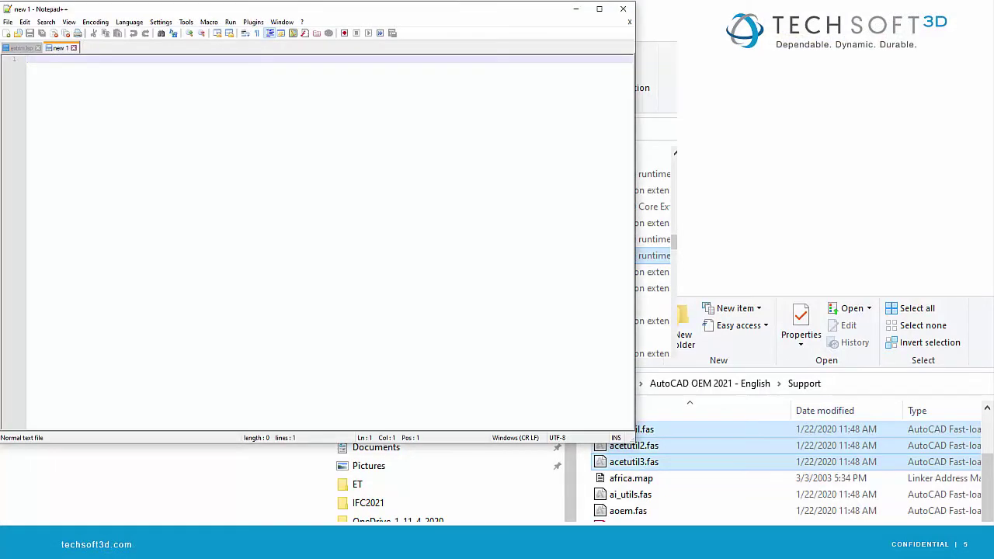
key("alt+Tab")
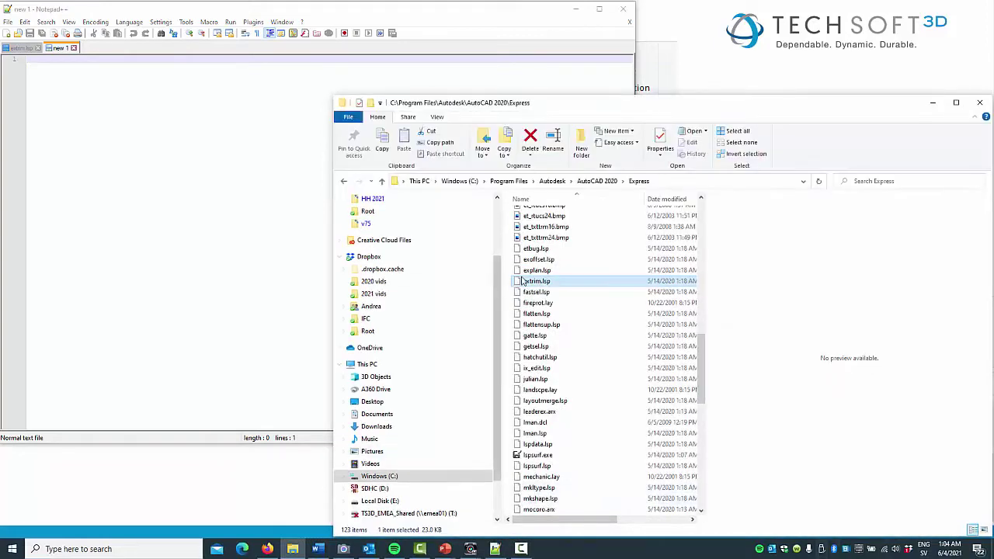
left_click_drag(530, 283, 297, 296)
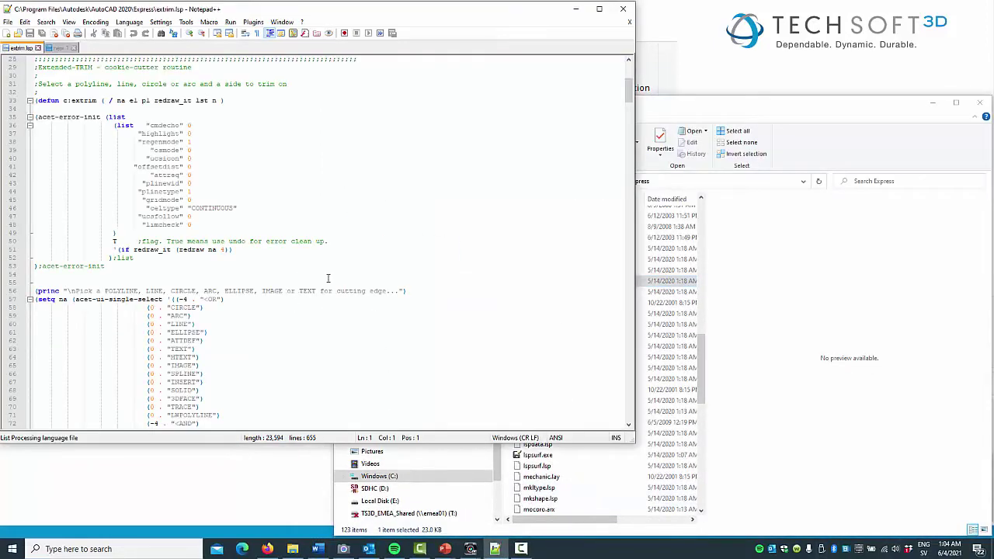
left_click_drag(625, 95, 639, 390)
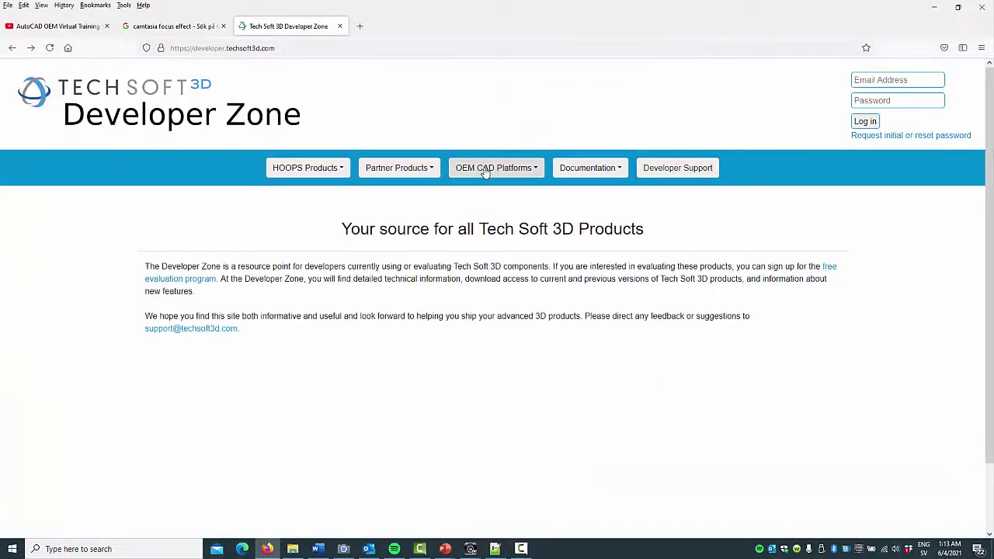
Go to OEM CAD Platforms > Autodesk AutoCAD OEM and open its Training page.
left_click(485, 172)
left_click(487, 194)
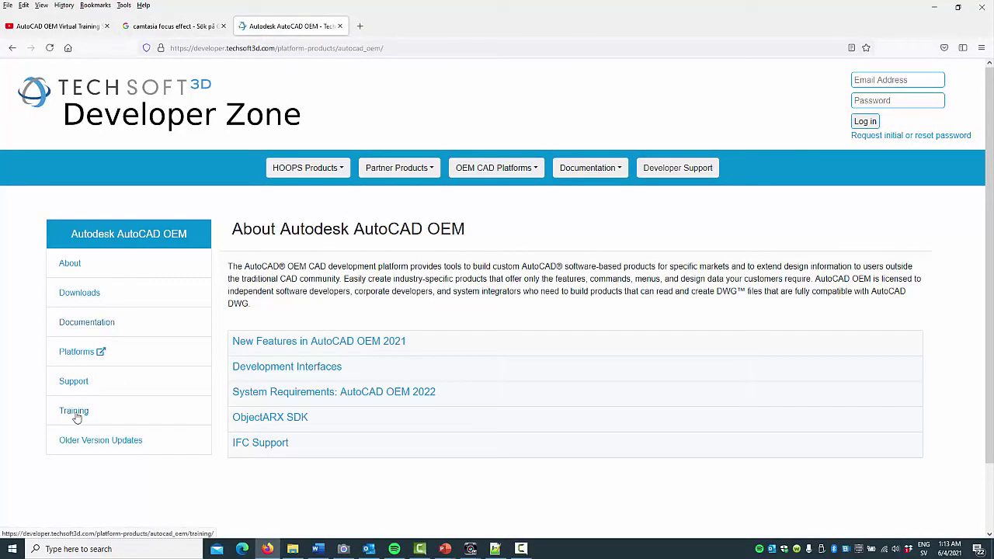
left_click(74, 413)
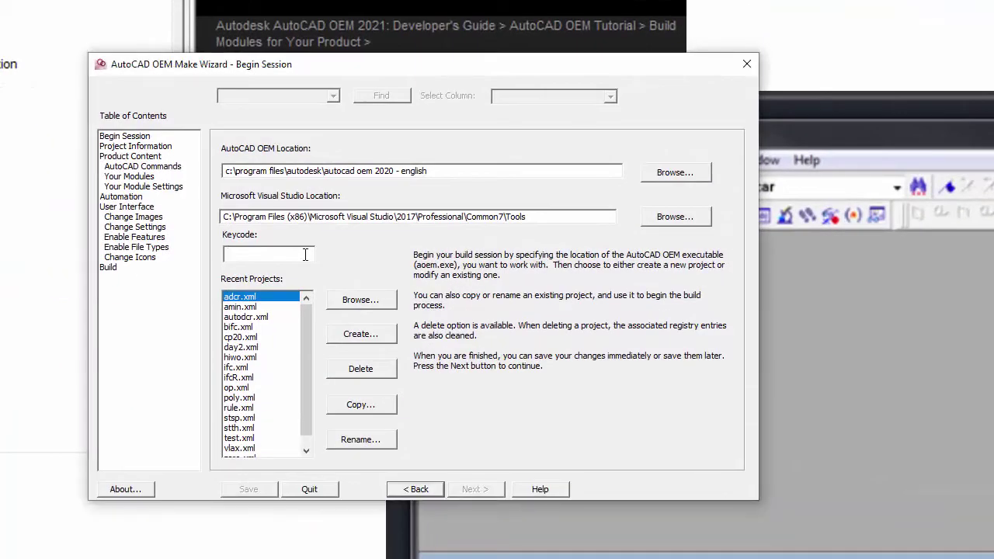
Paste the product keycode and create a new project named etvt.
left_click(306, 255)
left_click(382, 333)
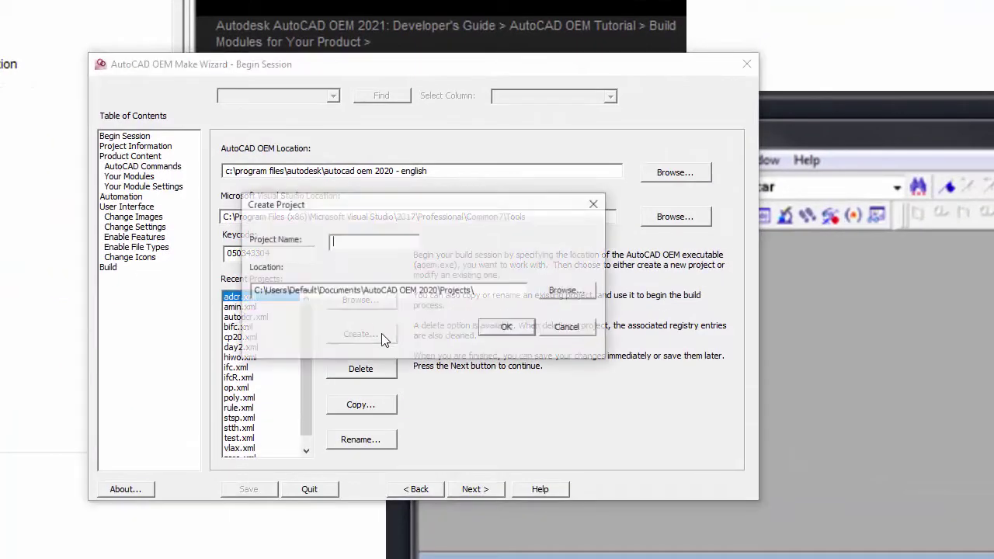
type("etvt")
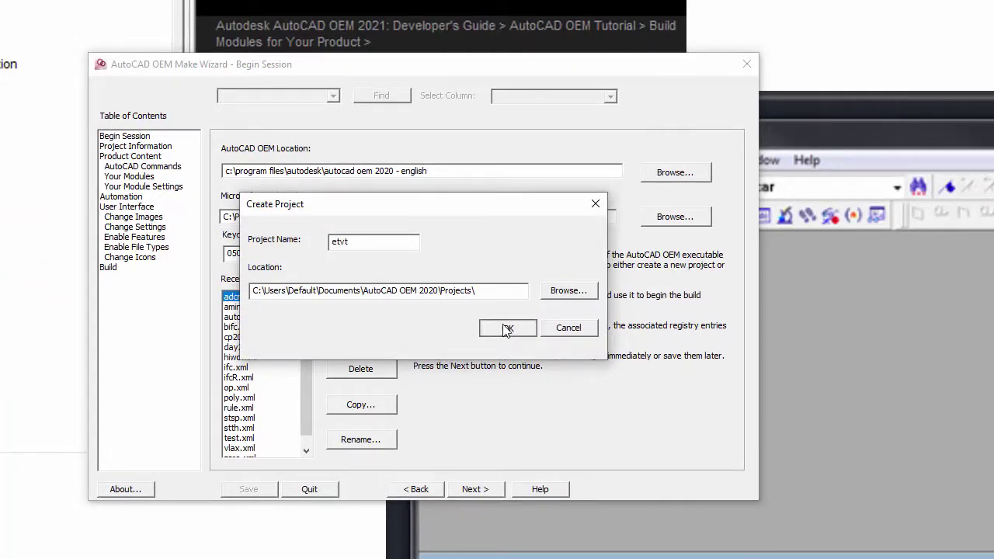
left_click(505, 328)
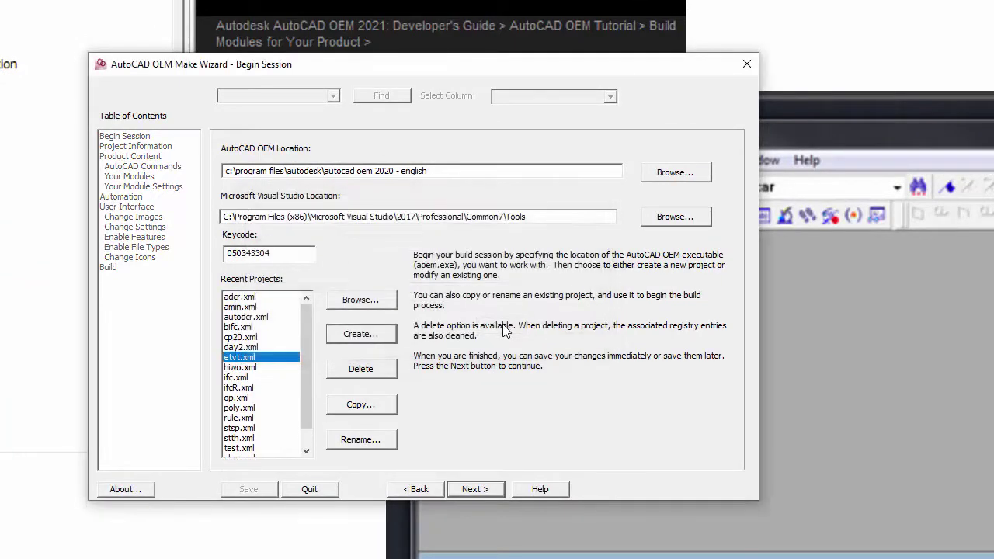
Enter product name ExpressCAD and company name TS3D on the project information page.
left_click(469, 489)
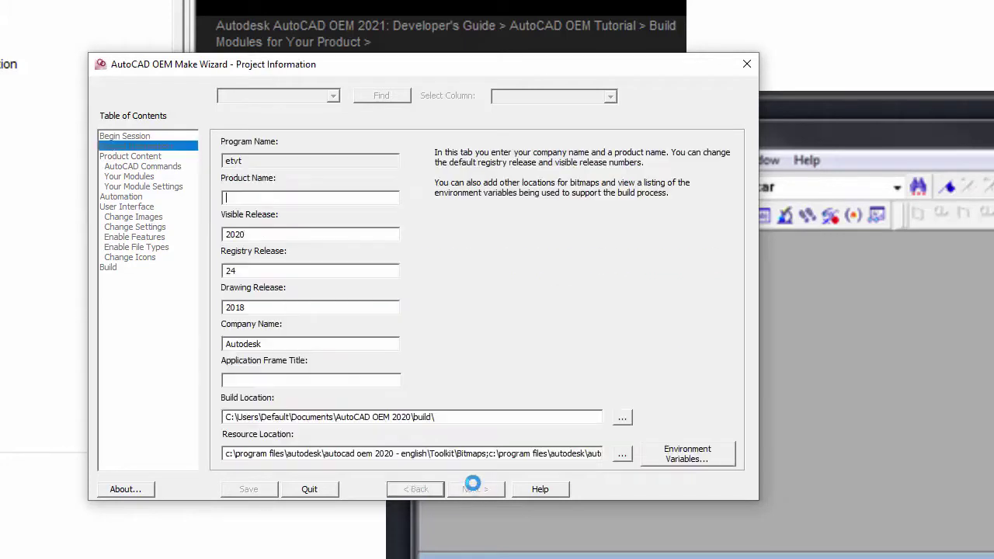
type("E")
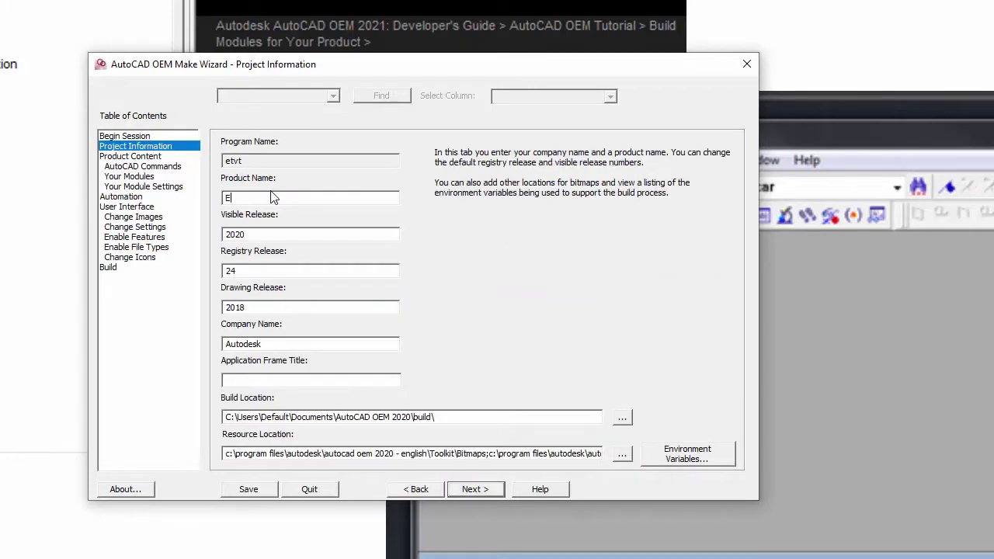
type("xpressCAD")
key("Tab")
key("Tab")
key("Tab")
key("Tab")
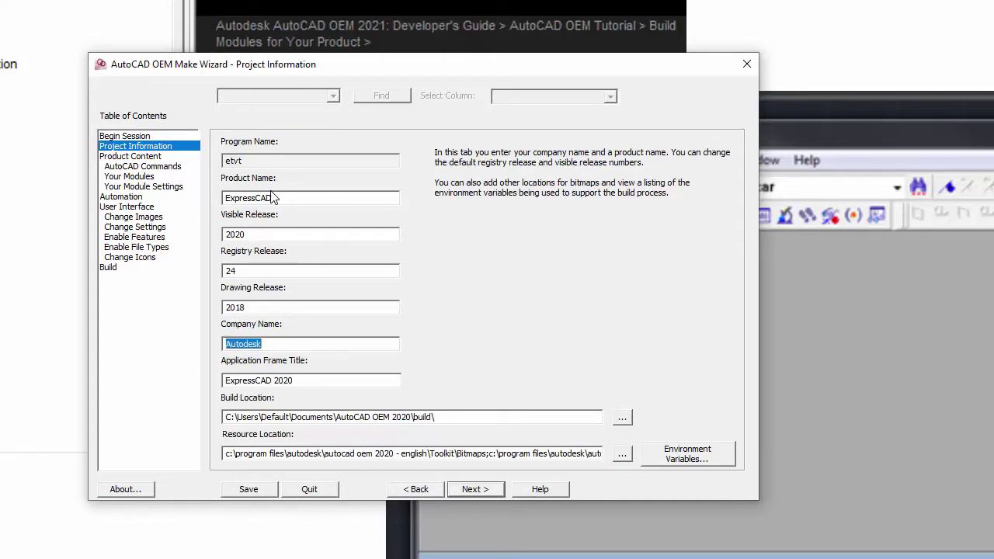
type("TS3D")
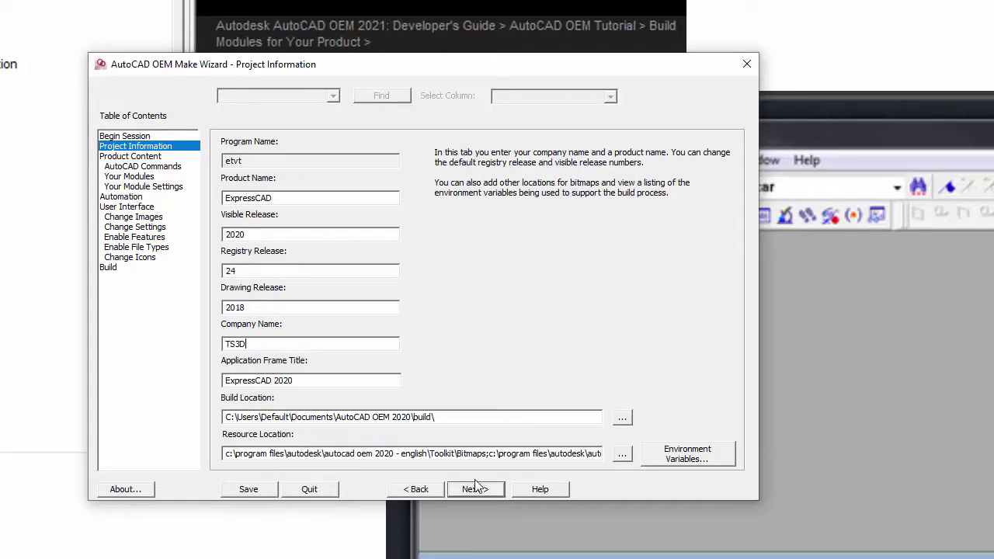
left_click(475, 489)
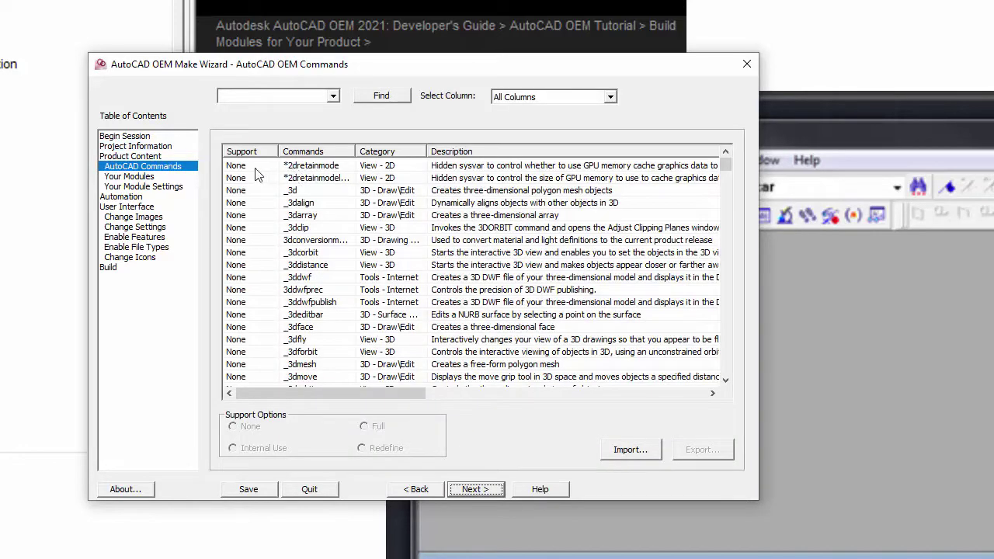
Select the whole AutoCAD command list and set every command to Full support.
left_click(258, 167)
left_click_drag(728, 169, 727, 370)
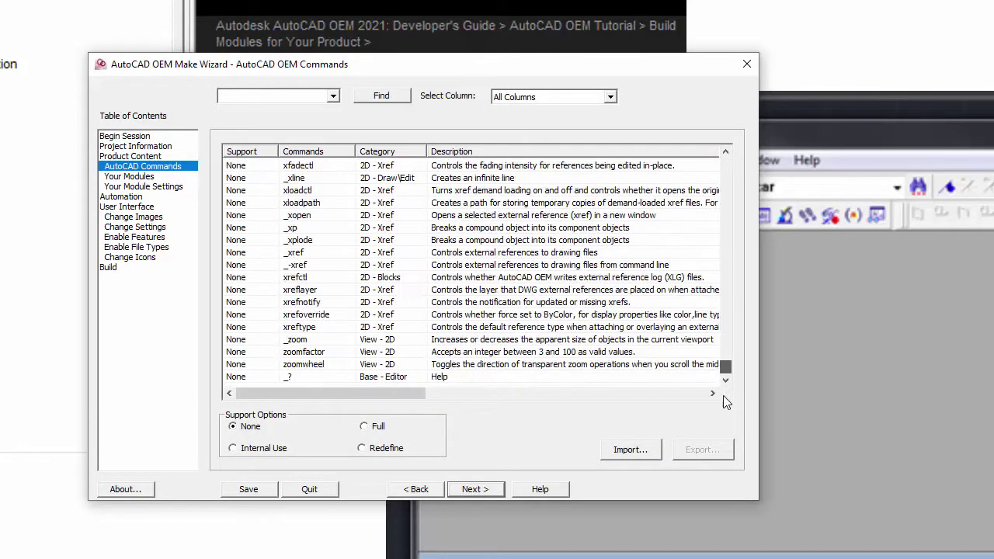
left_click(239, 379, "shift")
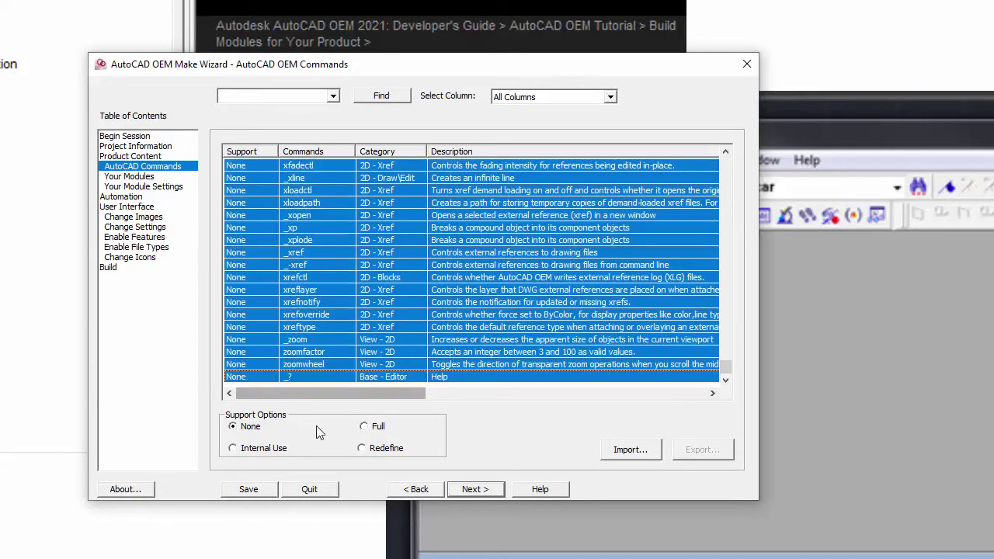
left_click(374, 428)
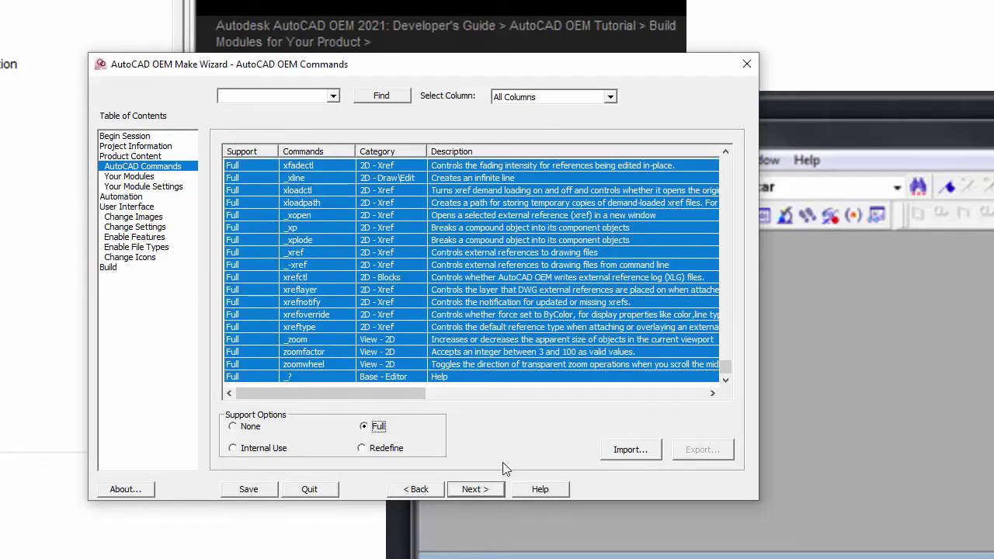
left_click(489, 489)
left_click(299, 374)
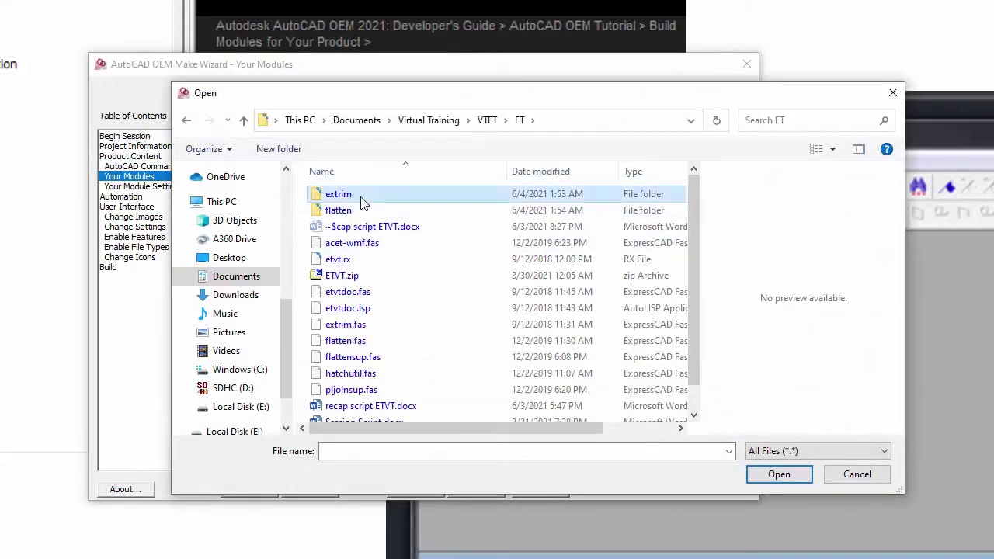
Add extrim.fas from the extrim folder with Destination Support and Build with BindLISP.
double_click(345, 195)
left_click(356, 245)
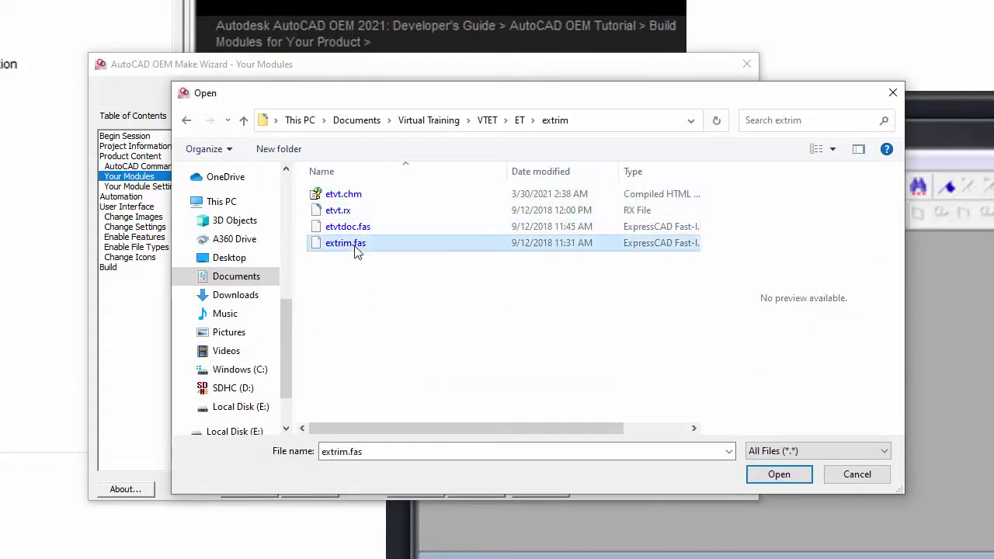
left_click(779, 474)
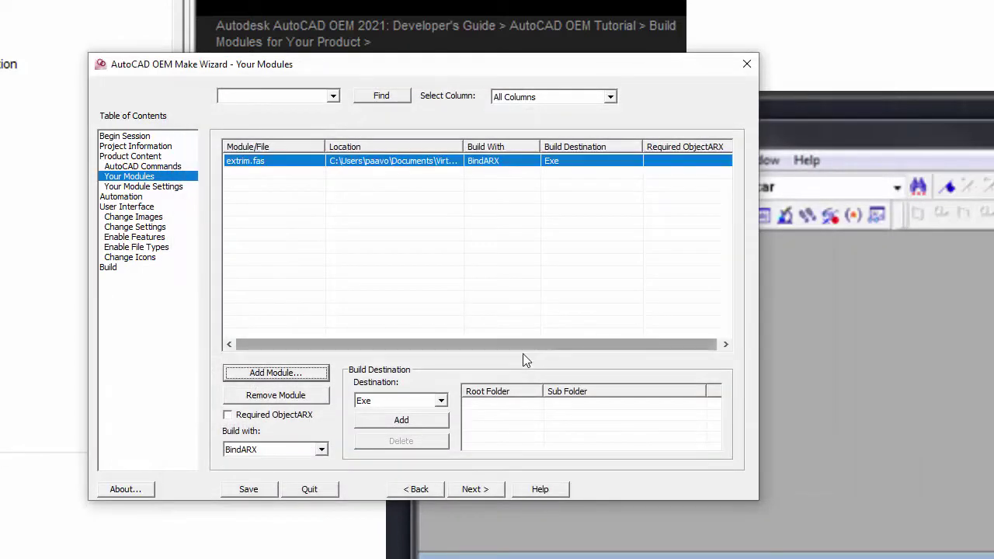
left_click(441, 401)
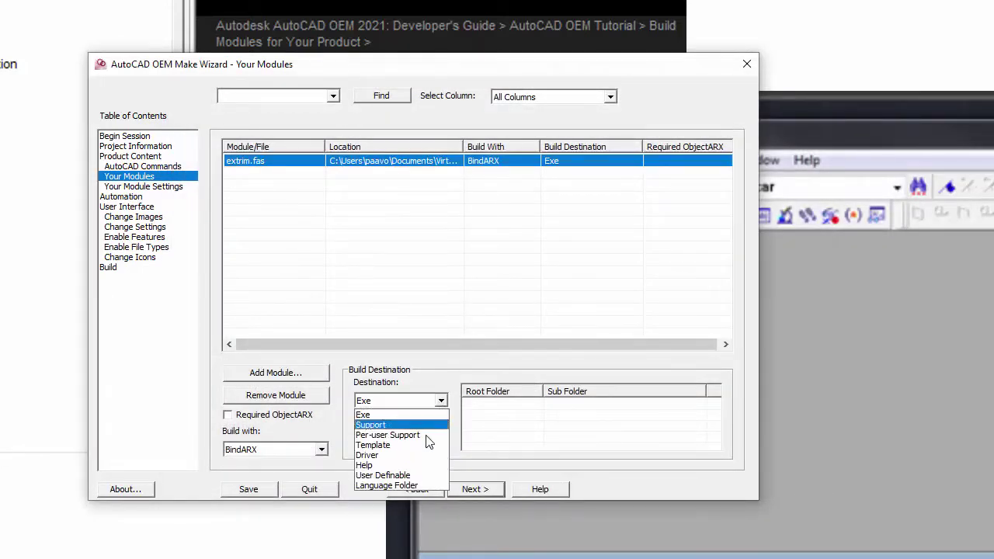
left_click(411, 426)
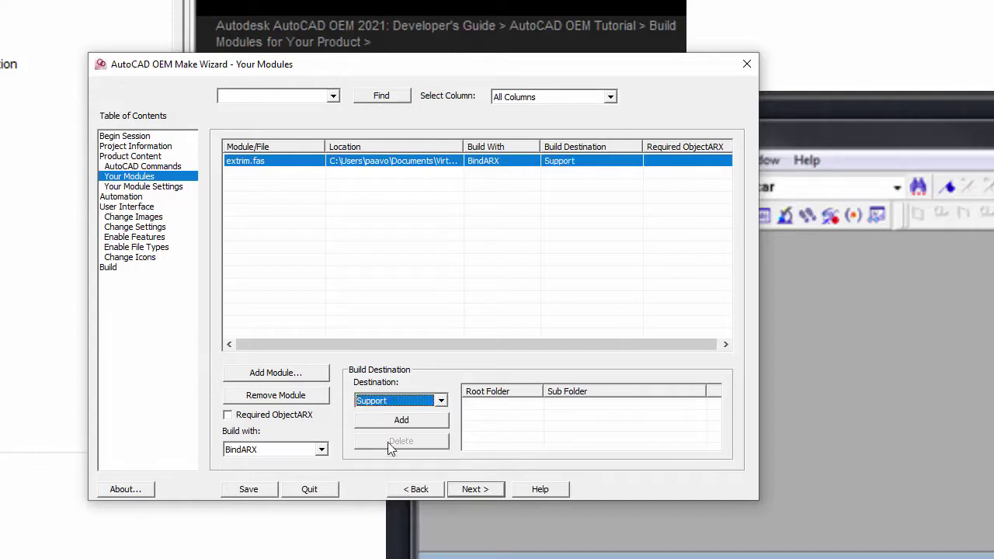
left_click(323, 450)
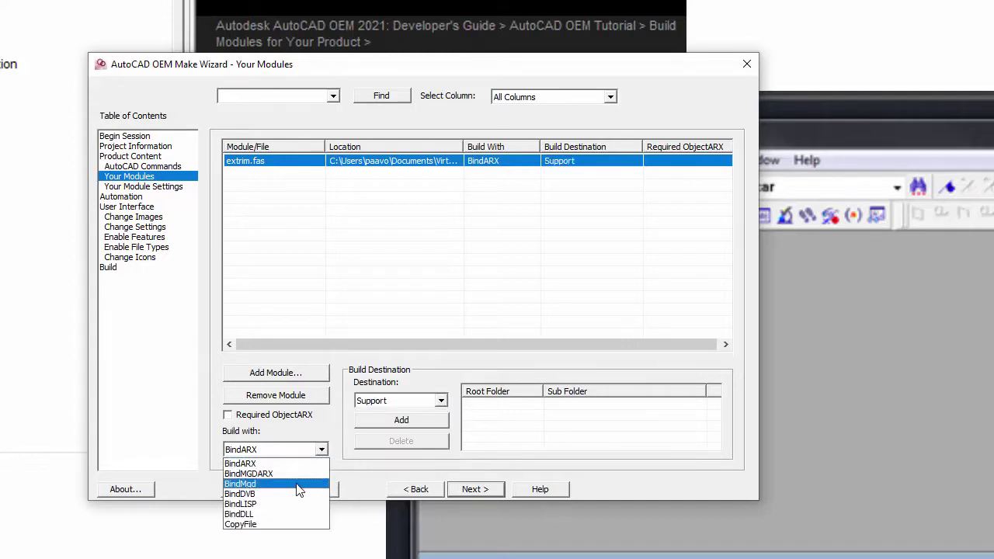
left_click(300, 504)
left_click(478, 489)
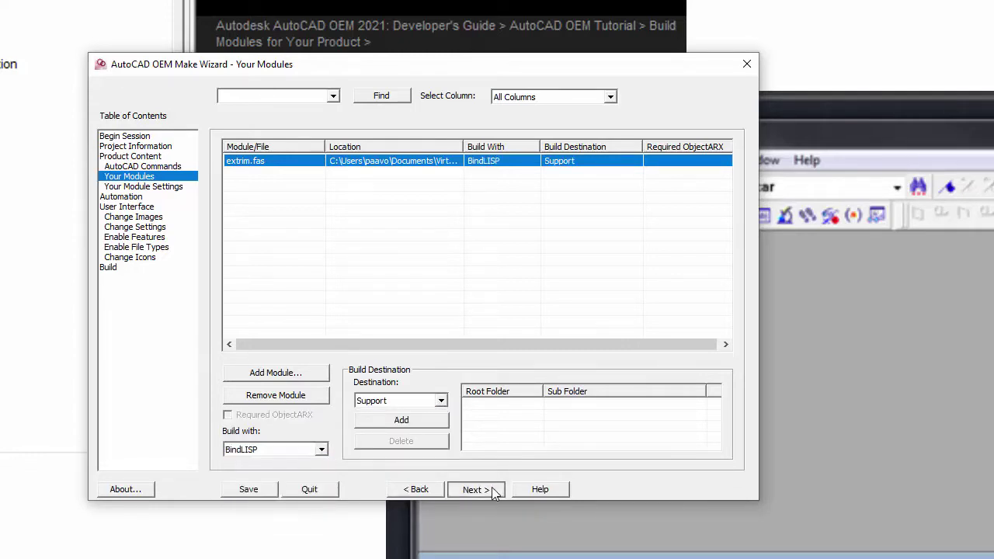
left_click(415, 167)
Enter extrim in the Your Commands cell for extrim.fas and save the project.
left_click(420, 167)
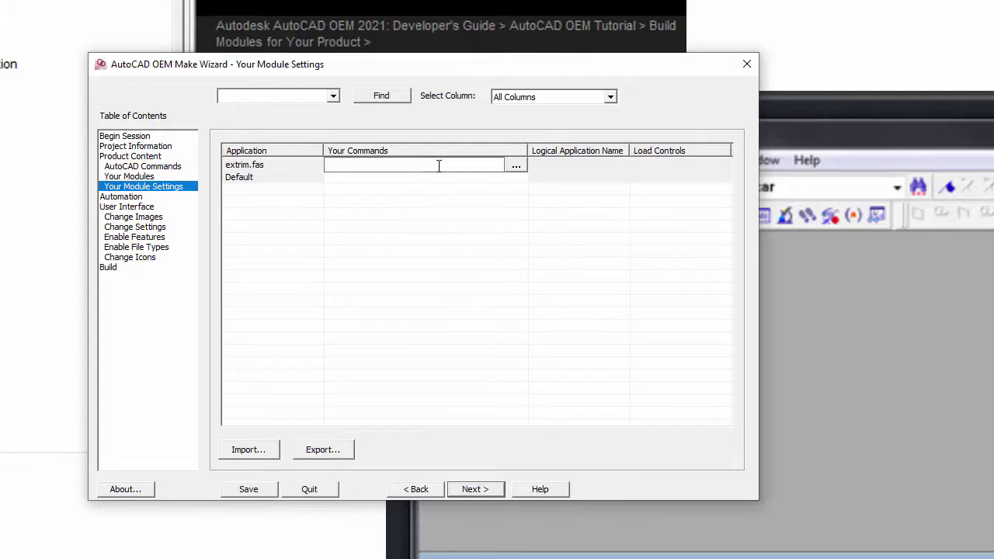
type("extrim")
left_click(255, 491)
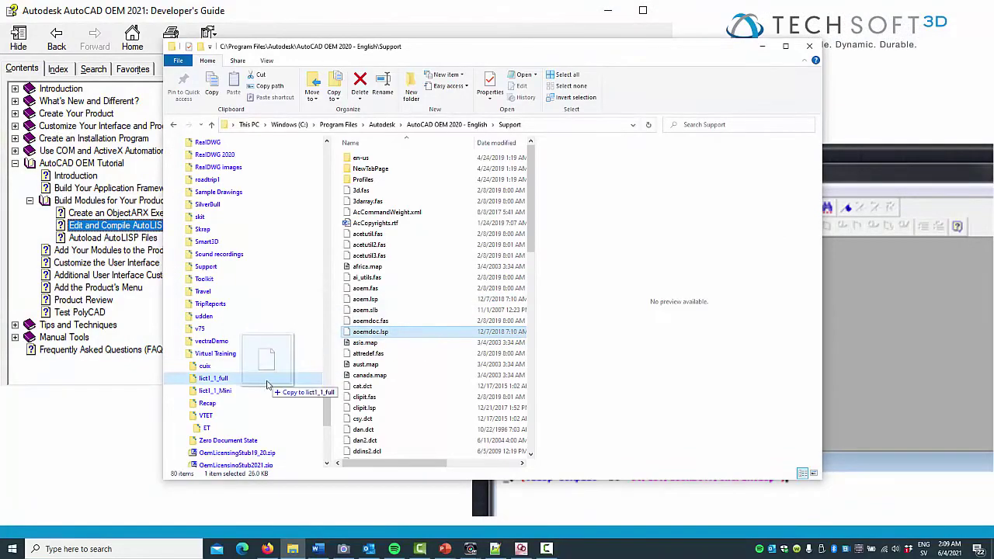
Highlight the extrim autoload and acetutil load lines 281–285 in etvtdoc.lsp.
left_click_drag(267, 385, 232, 417)
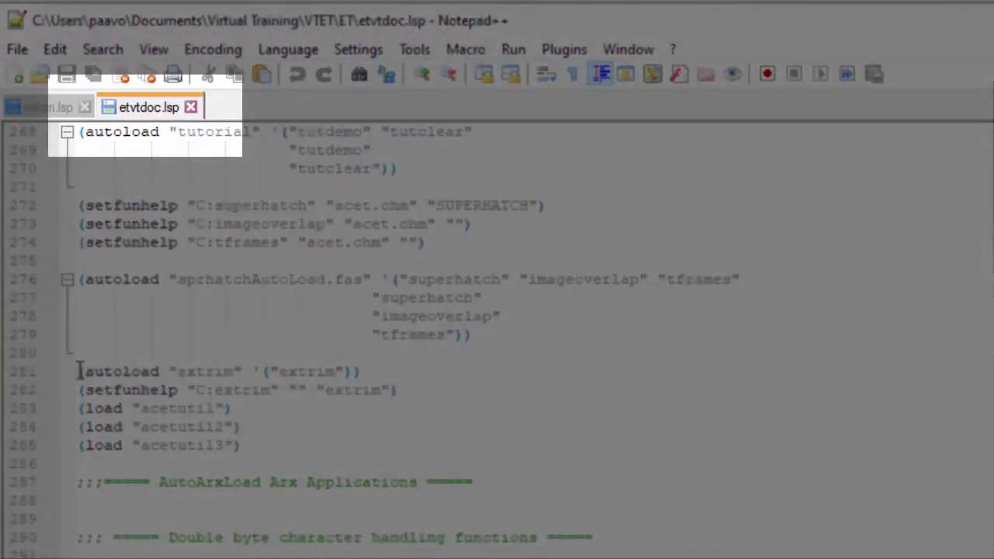
left_click_drag(78, 371, 445, 445)
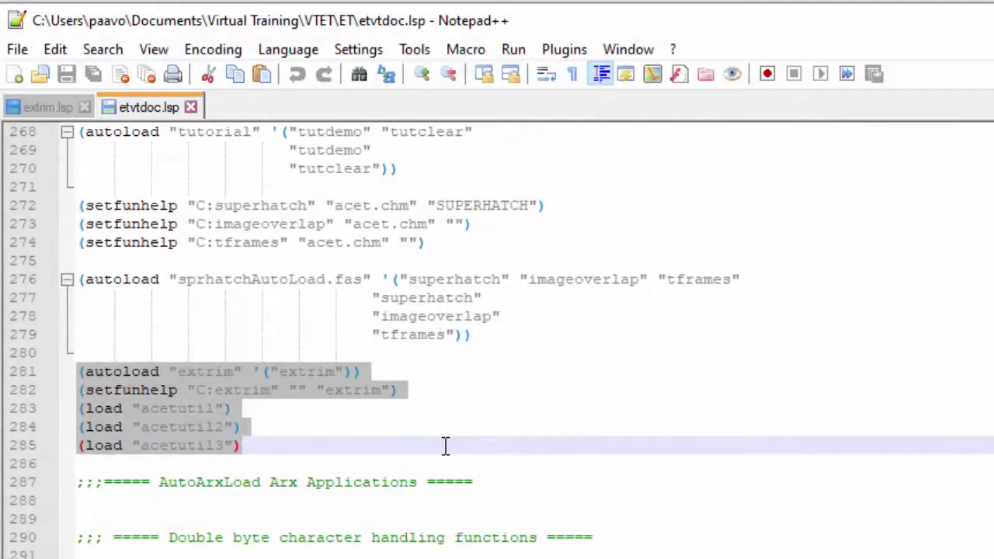
left_click(542, 419)
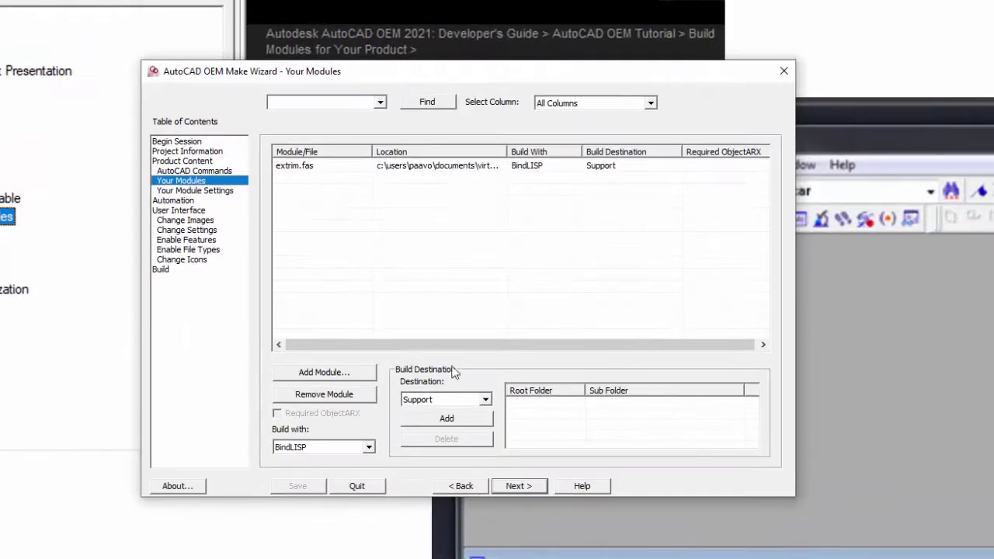
Add etvt.chm as a module with Destination Help and Build with CopyFile.
left_click(376, 373)
scroll(327, 250, "down", 4)
left_click(392, 198)
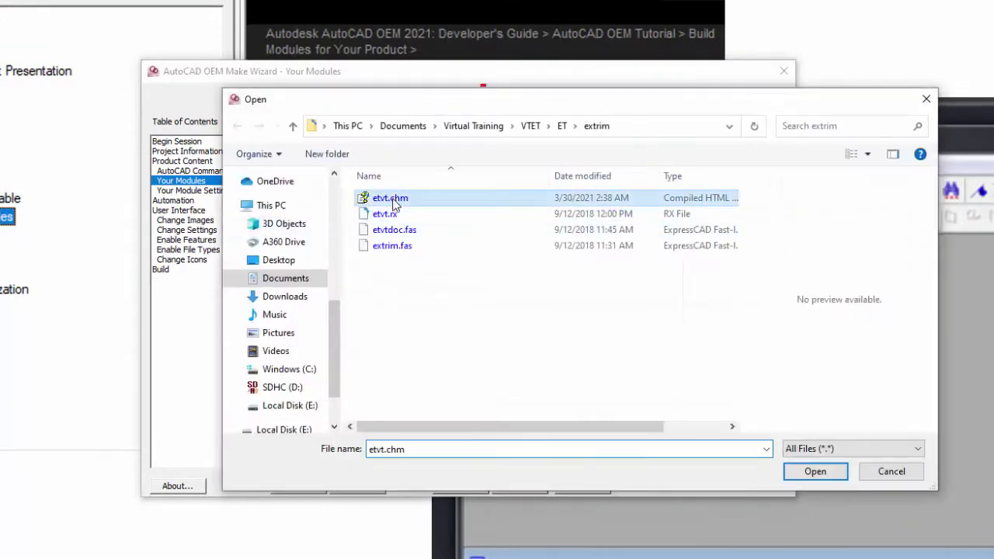
left_click(816, 471)
left_click(480, 399)
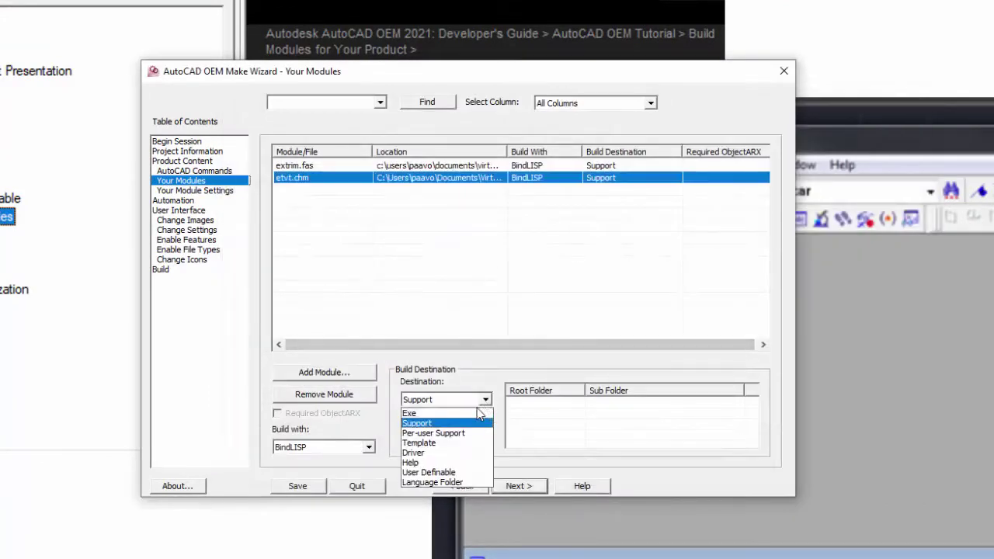
left_click(466, 464)
left_click(370, 447)
left_click(311, 517)
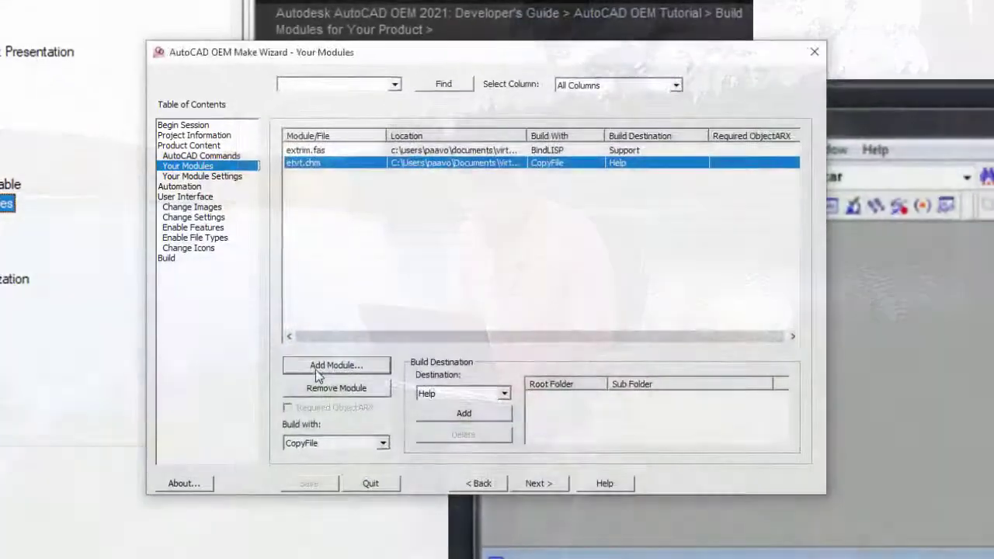
Add etvtdoc.fas as a BindLISP module bound for Support, then save the project.
left_click(315, 370)
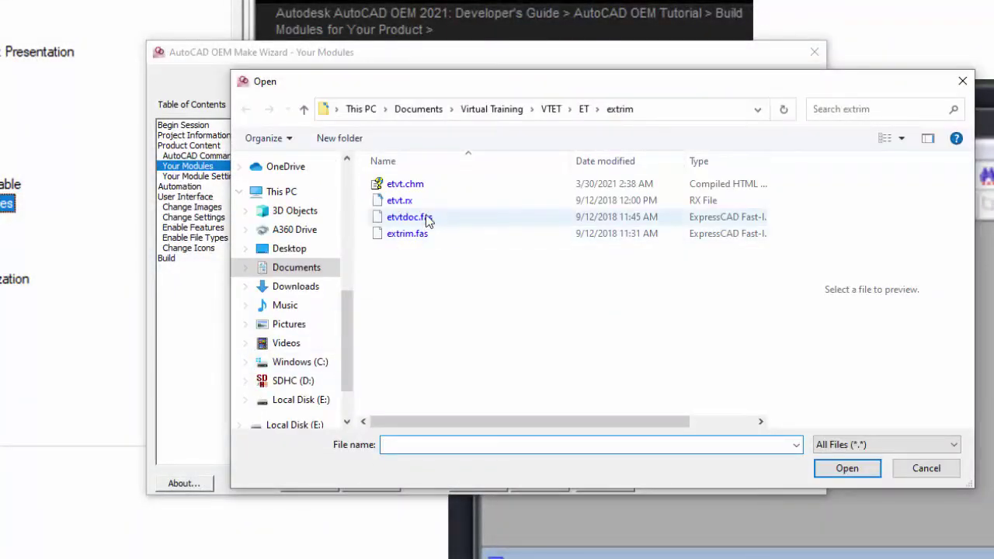
left_click(411, 216)
left_click(848, 470)
left_click(383, 443)
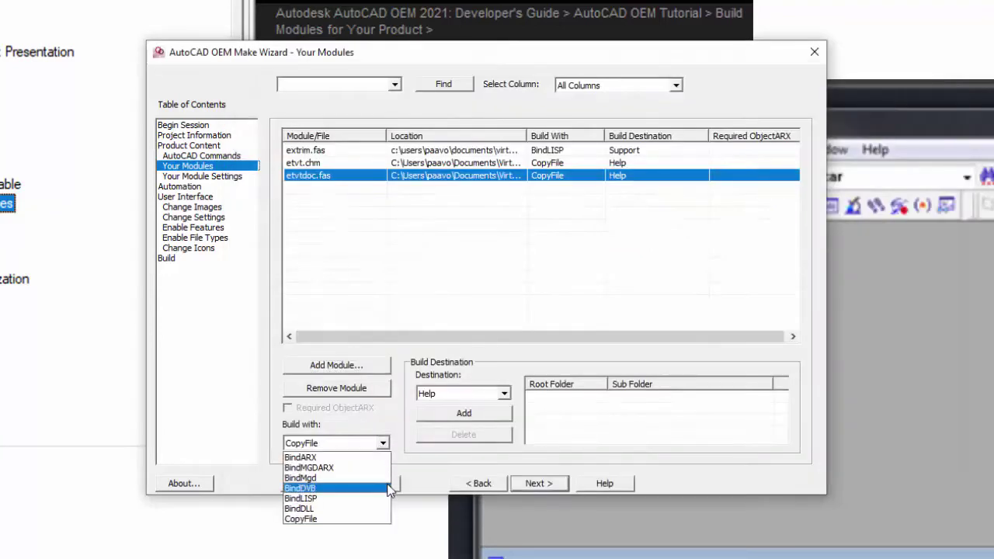
left_click(365, 493)
left_click(477, 395)
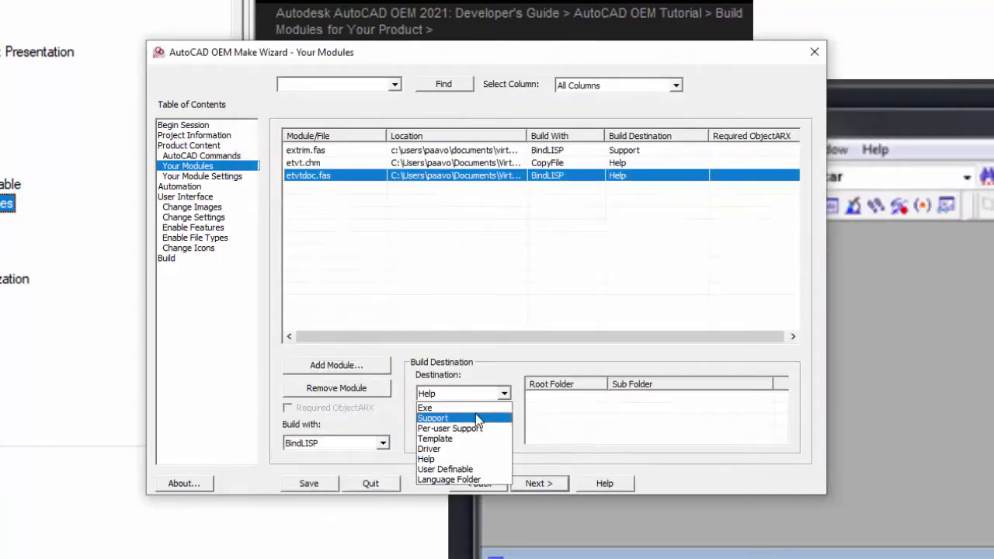
left_click(476, 415)
left_click(323, 484)
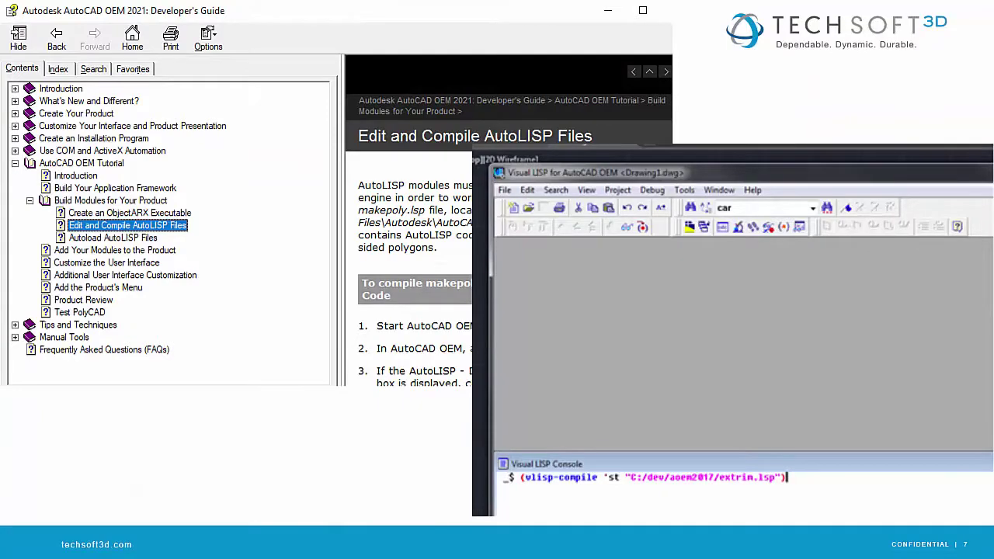
Open etvt.rx from the extrim folder in Notepad++ to inspect its contents.
key("alt+Tab")
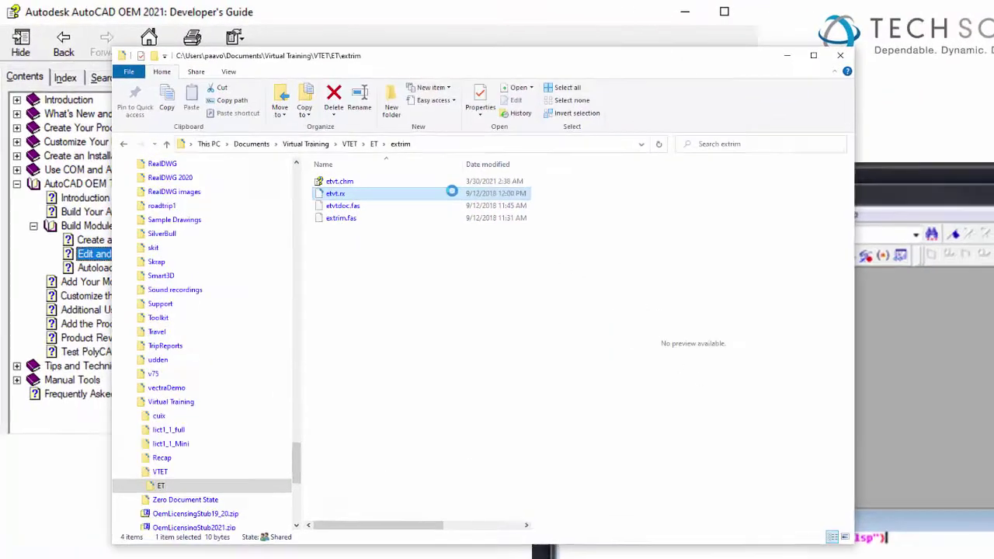
right_click(398, 172)
left_click(426, 225)
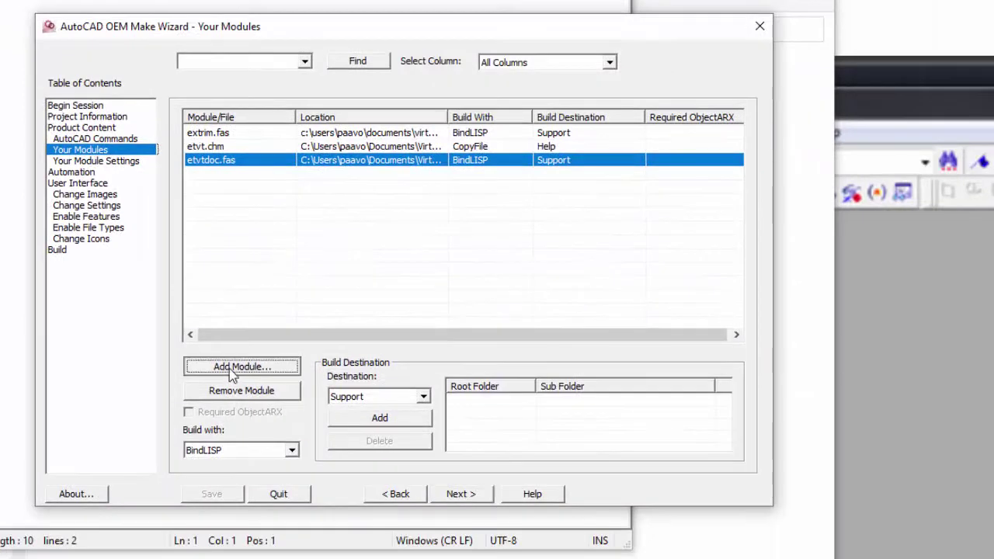
Add etvt.rx with Destination Exe and Build with CopyFile, then save.
left_click(230, 370)
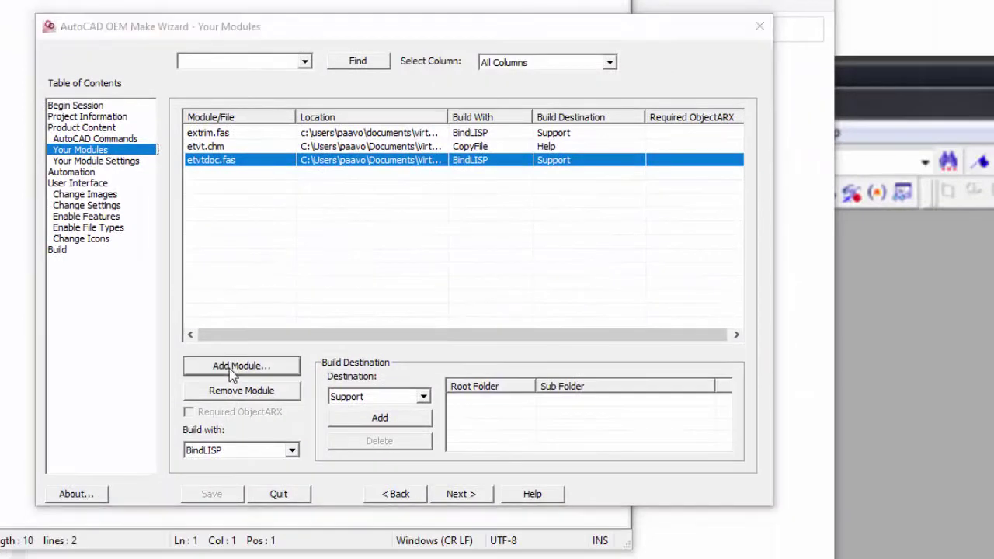
left_click(311, 187)
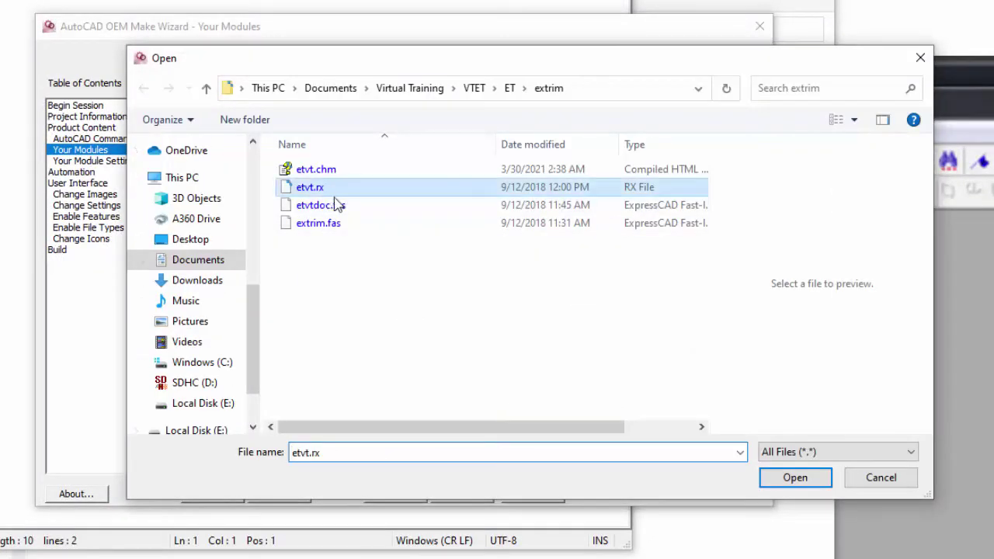
left_click(793, 474)
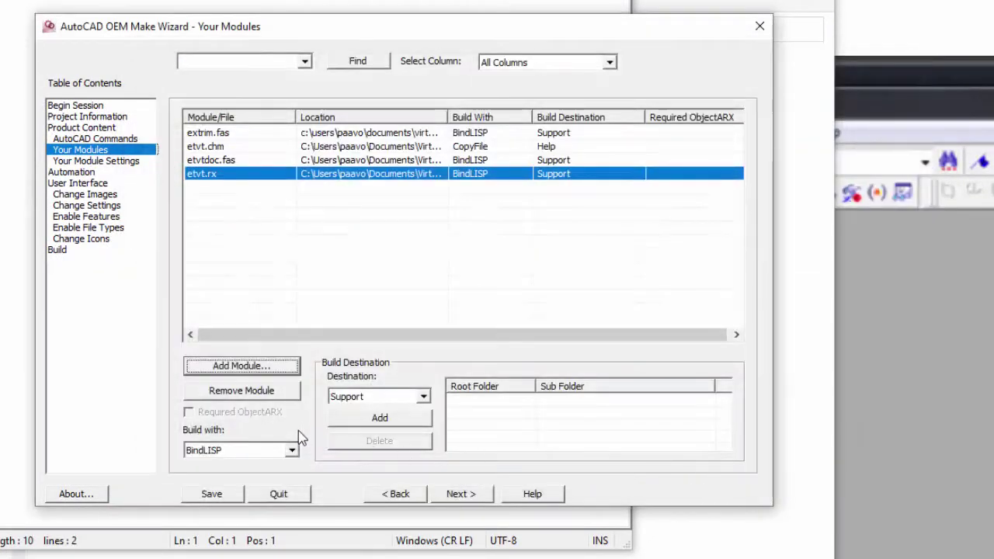
left_click(422, 396)
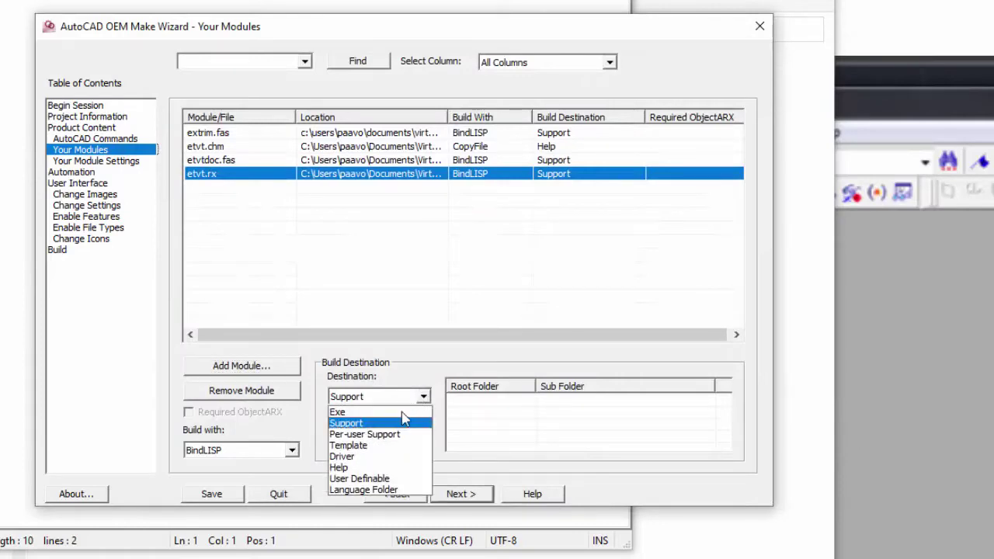
left_click(393, 410)
left_click(291, 451)
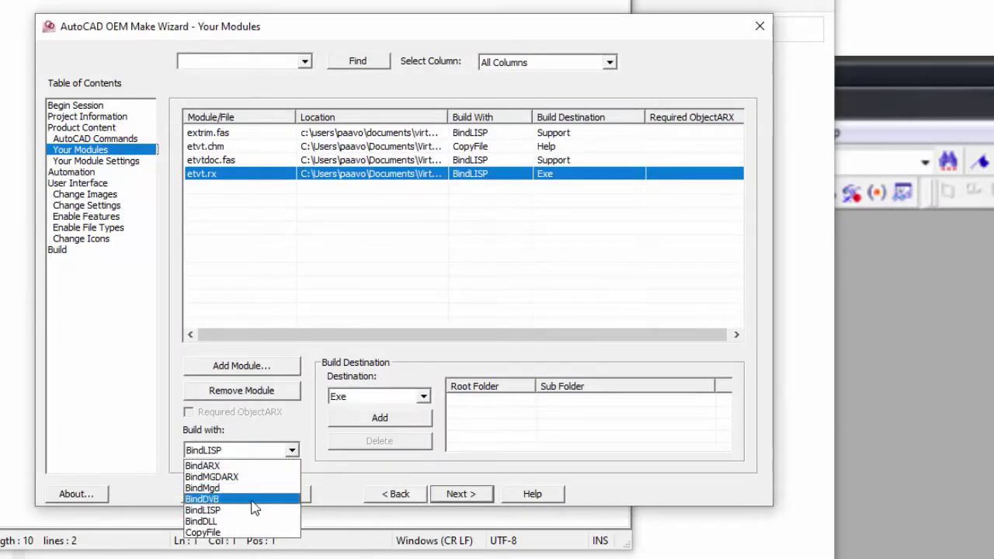
left_click(249, 533)
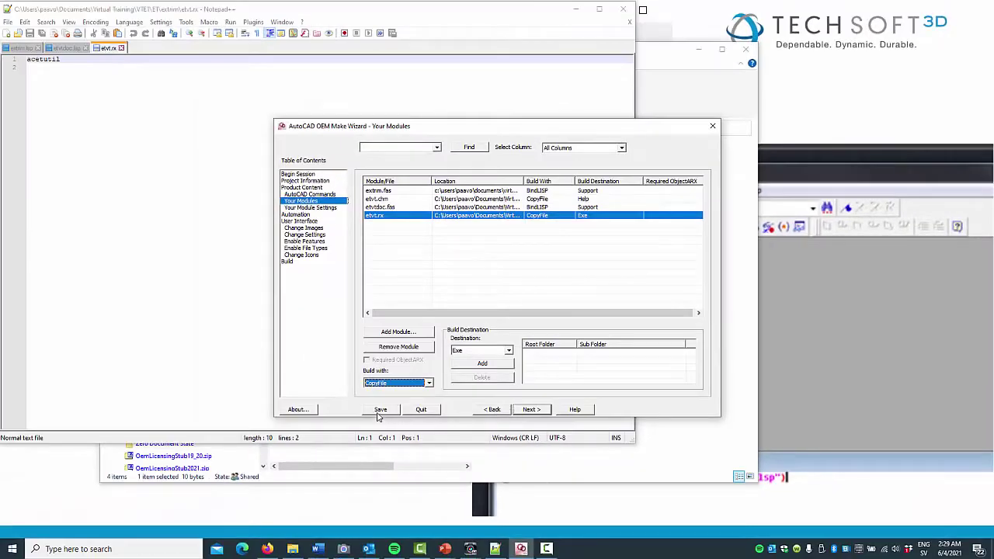
left_click(380, 411)
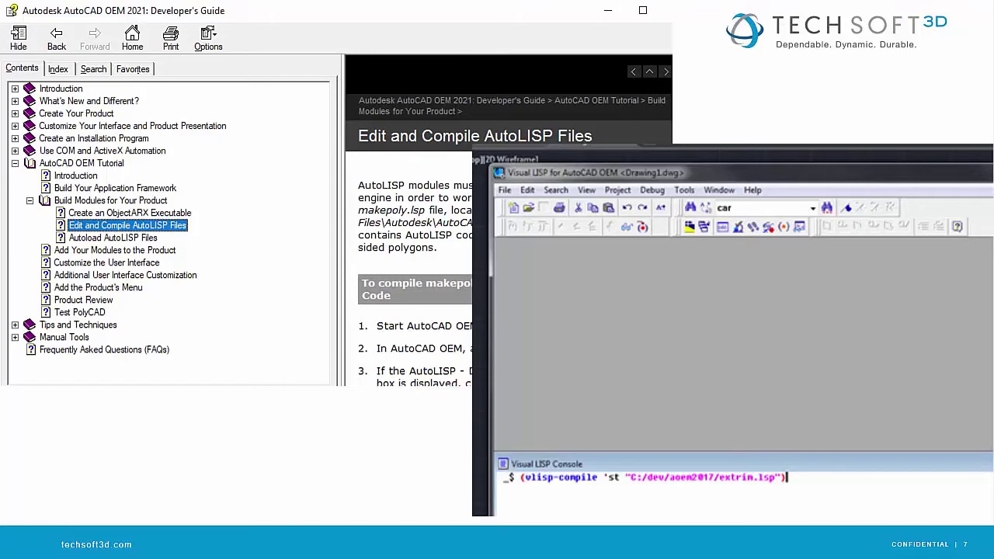
Build the ExpressCAD product, dismiss the completion message, and run etvt.exe.
left_click(303, 241)
left_click(287, 263)
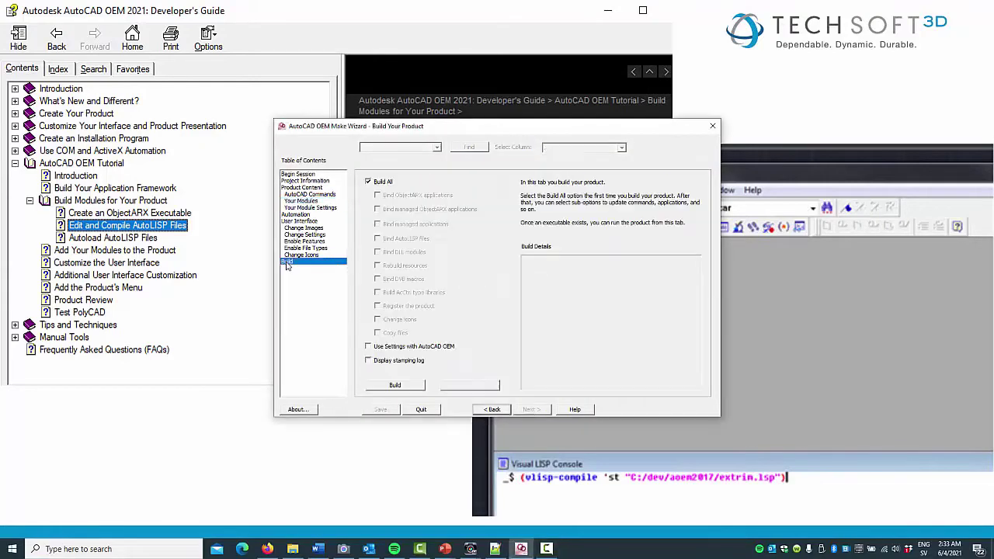
left_click(396, 385)
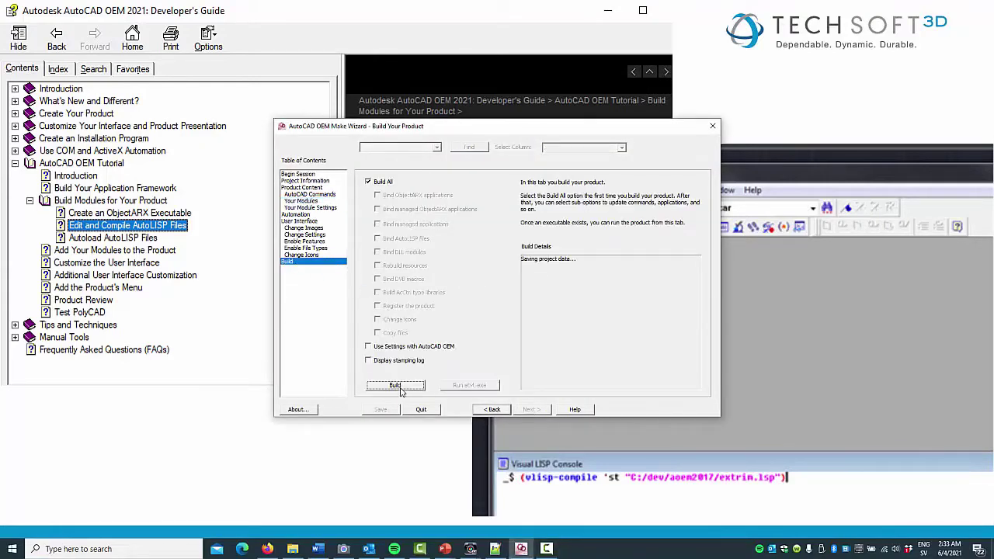
key("Return")
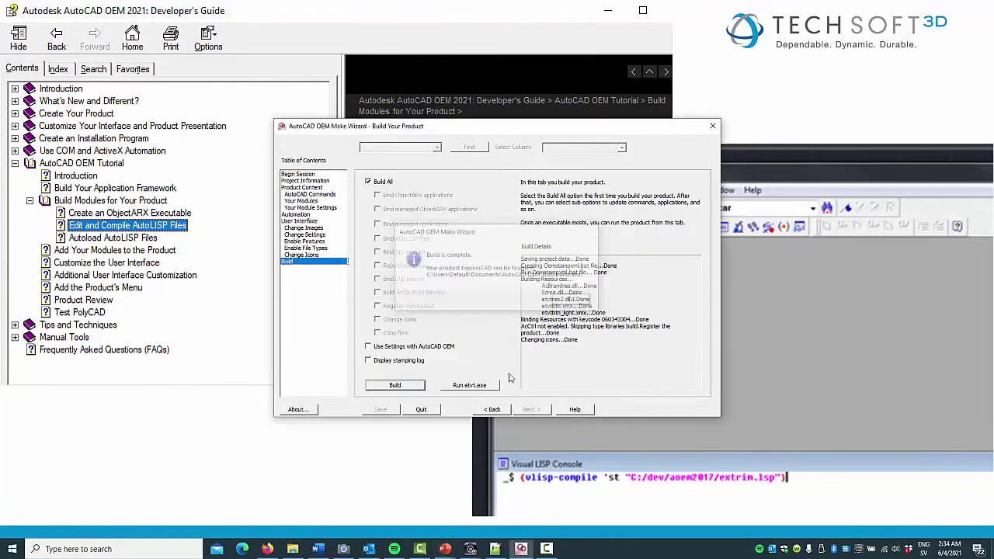
left_click(467, 386)
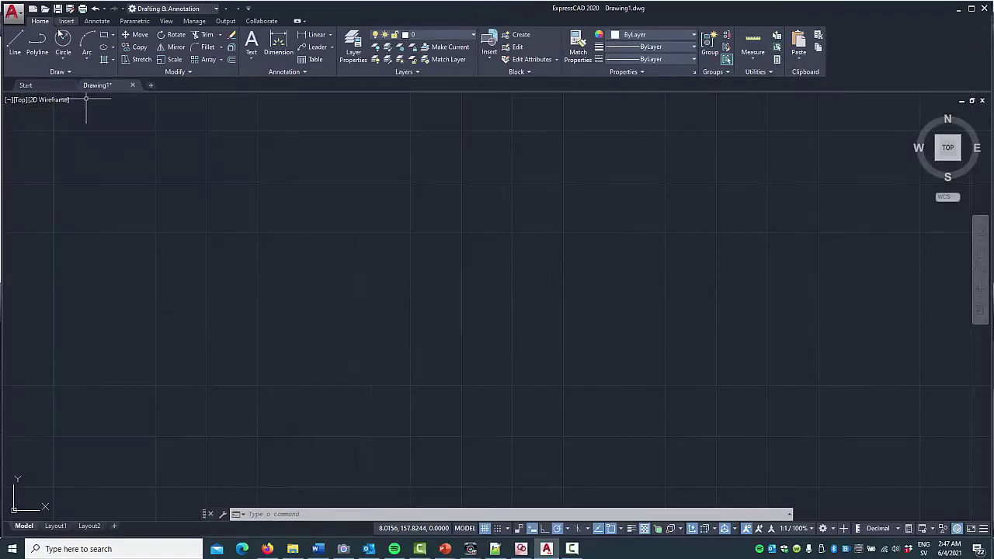
Draw a circle just left of the drawing's centre.
left_click(63, 43)
left_click(233, 303)
left_click(315, 260)
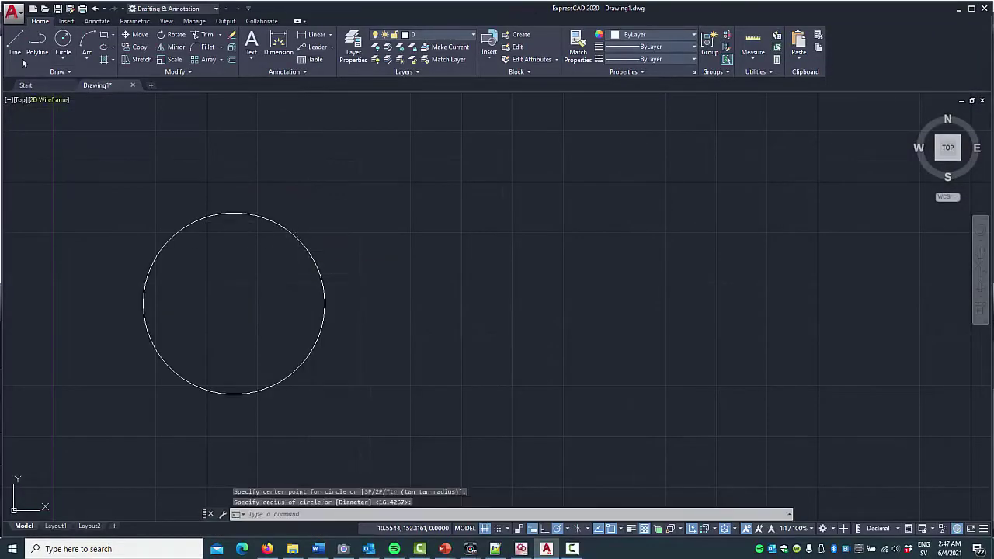
Draw a three-segment open line crossing the circle, then start EXTRIM.
left_click(15, 45)
left_click(123, 269)
left_click(327, 248)
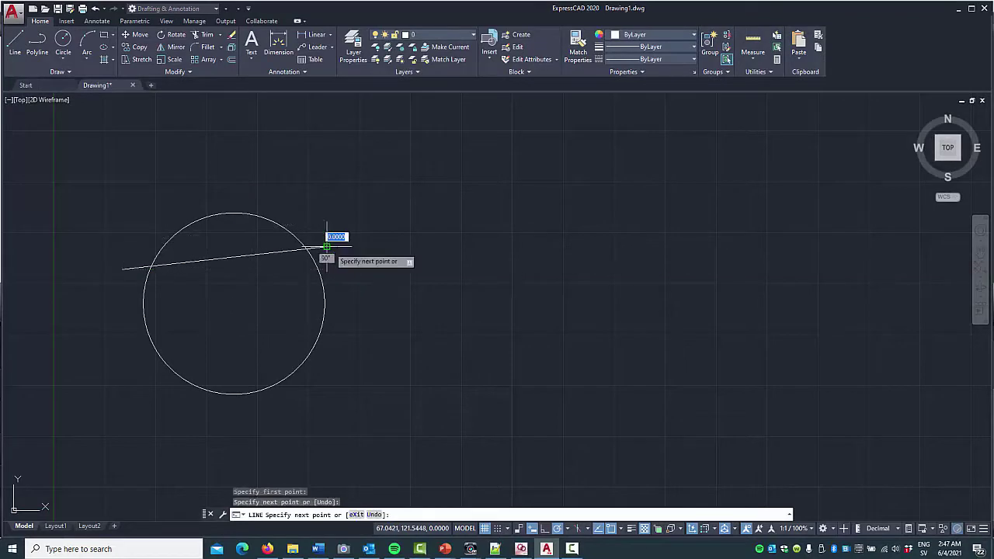
left_click(362, 348)
left_click(81, 347)
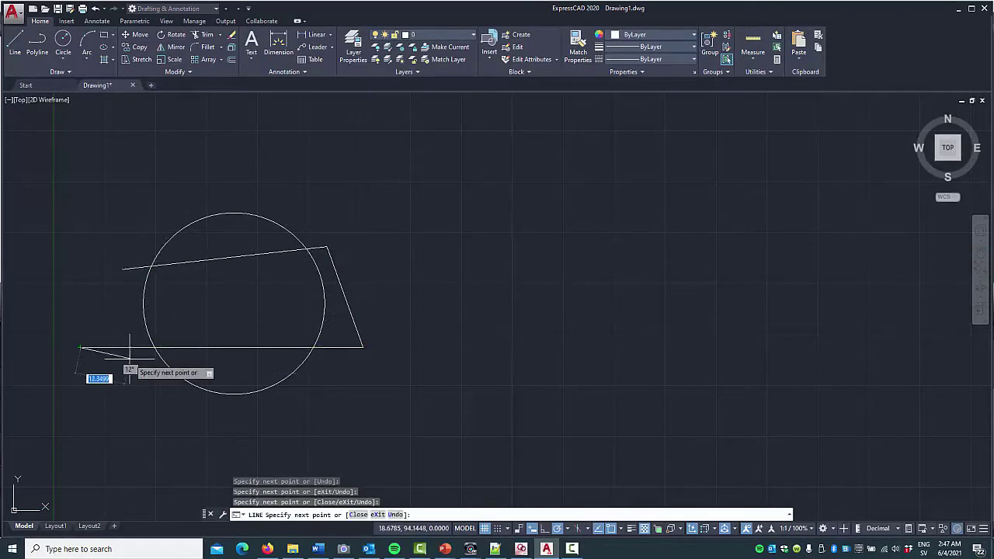
key("Return")
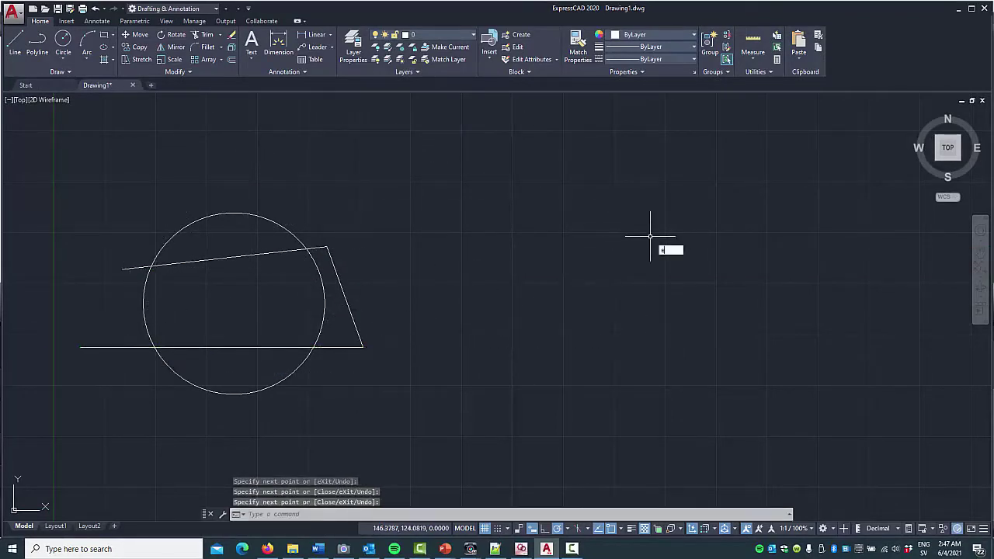
type("Extri")
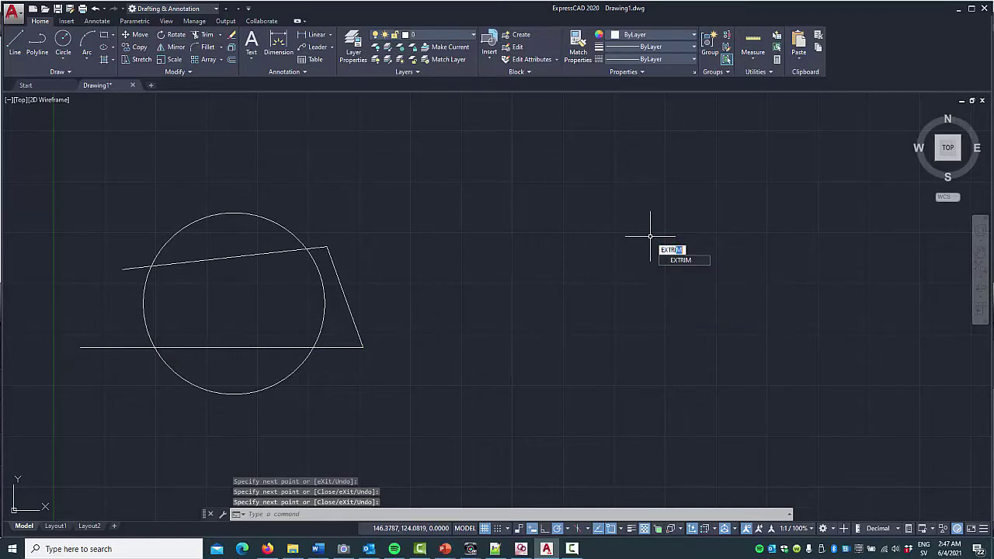
key("Return")
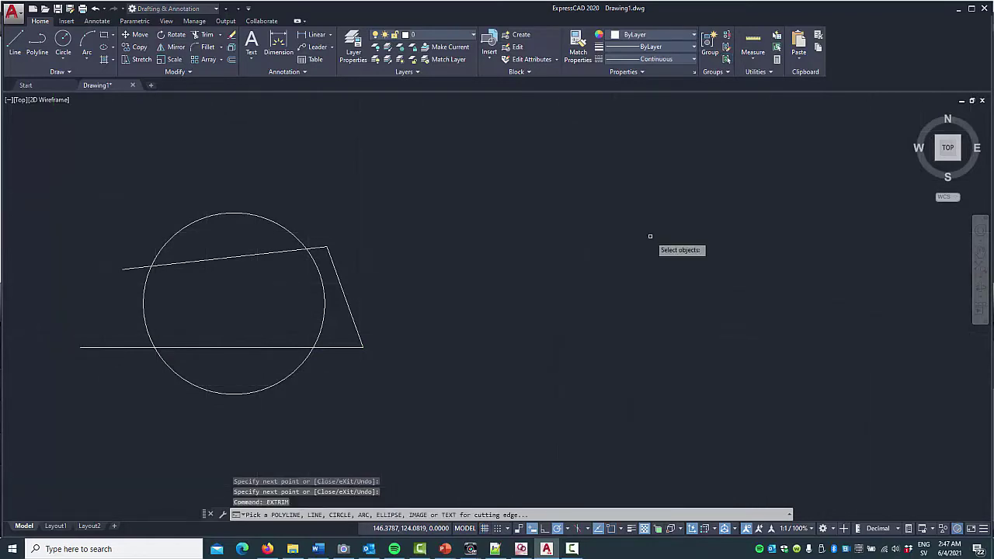
Read through the EXTRIM help page, then close it.
key("F1")
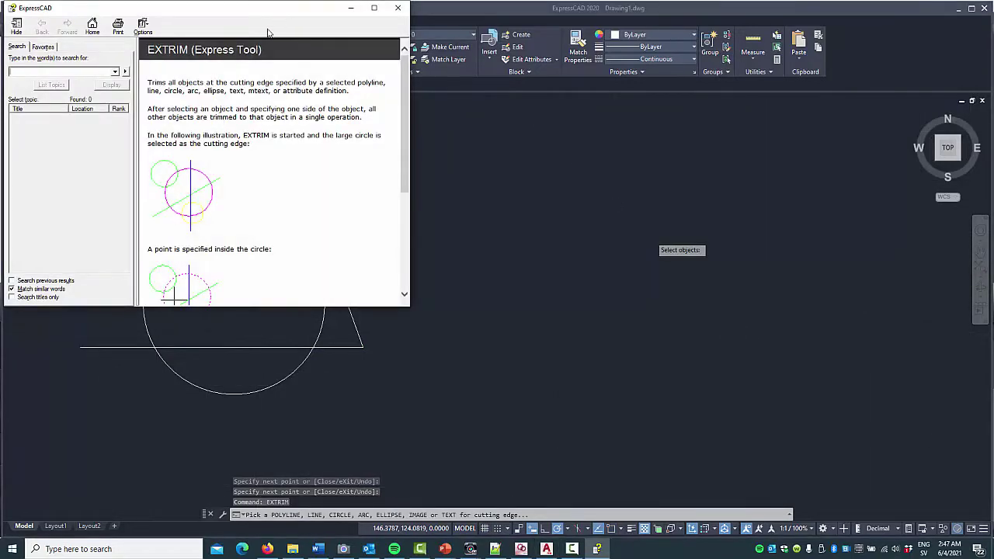
scroll(241, 156, "down", 1)
scroll(242, 156, "down", 5)
scroll(243, 158, "up", 6)
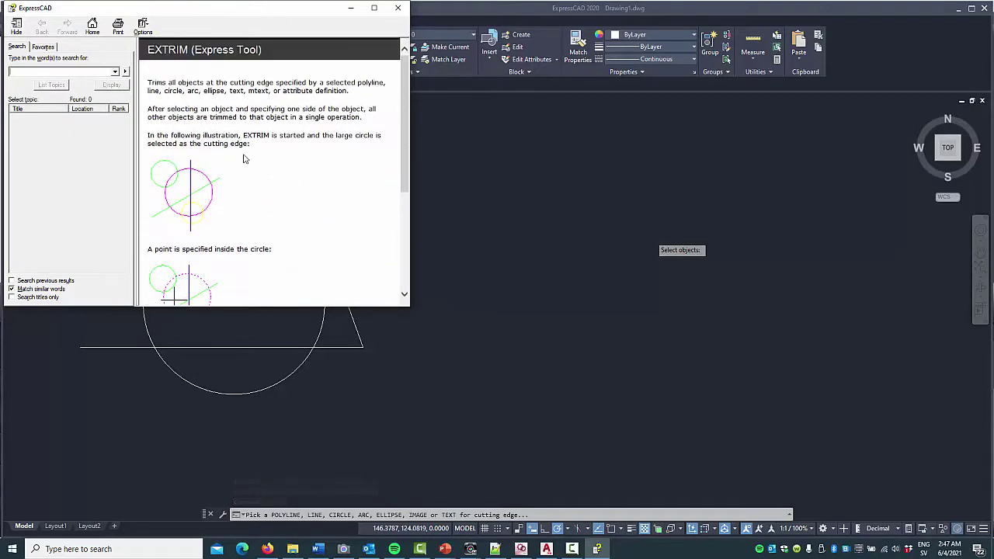
left_click(396, 8)
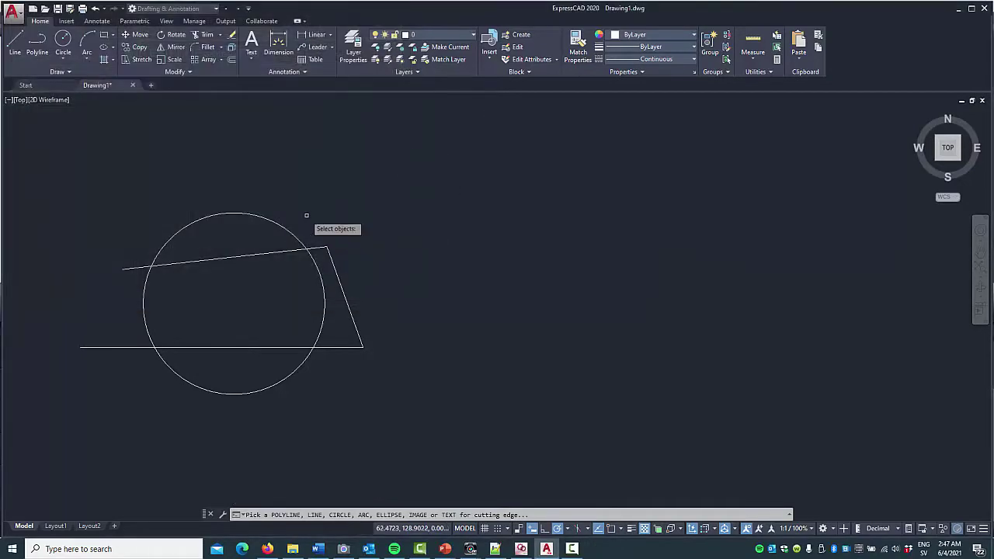
Use the circle as cutting edge and trim away the line parts inside it.
left_click(291, 231)
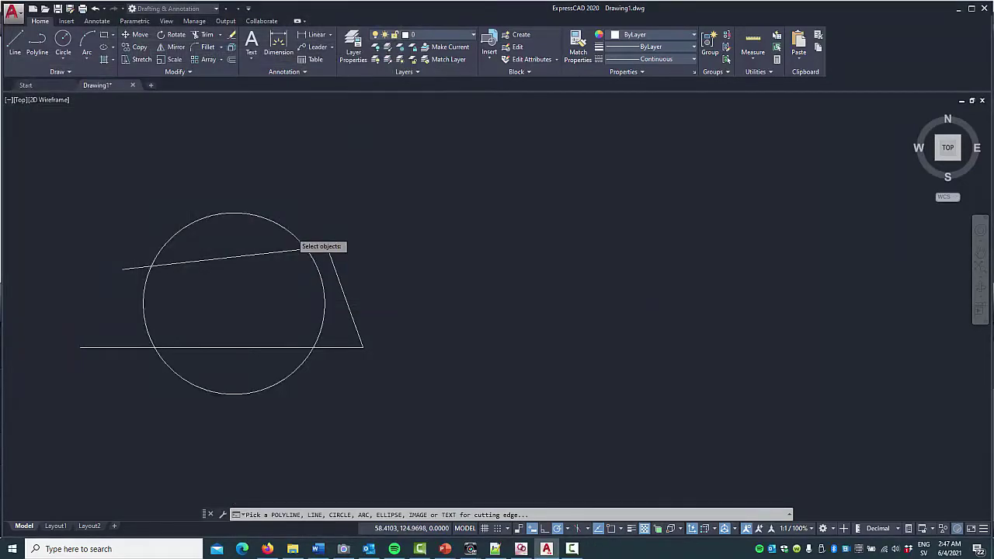
left_click(254, 289)
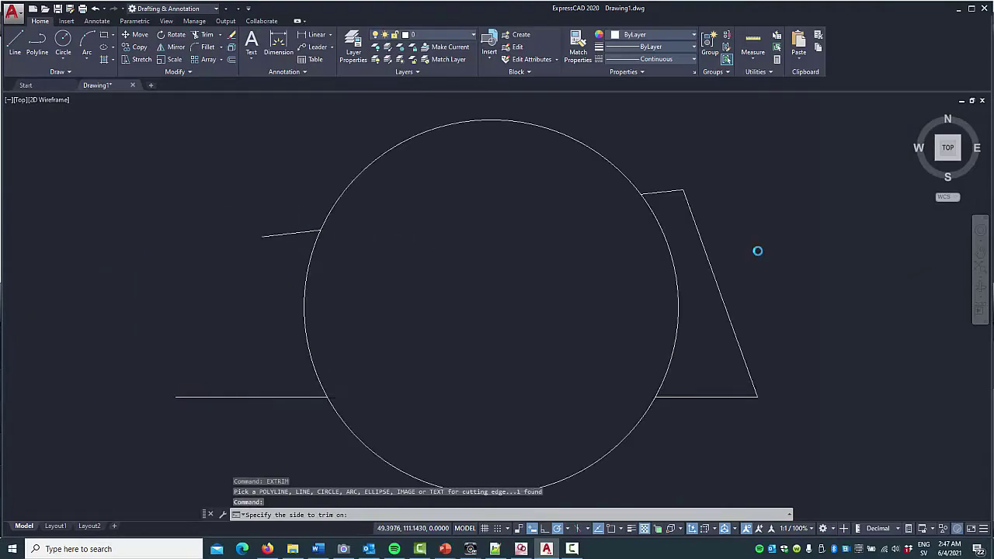
scroll(758, 251, "down", 2)
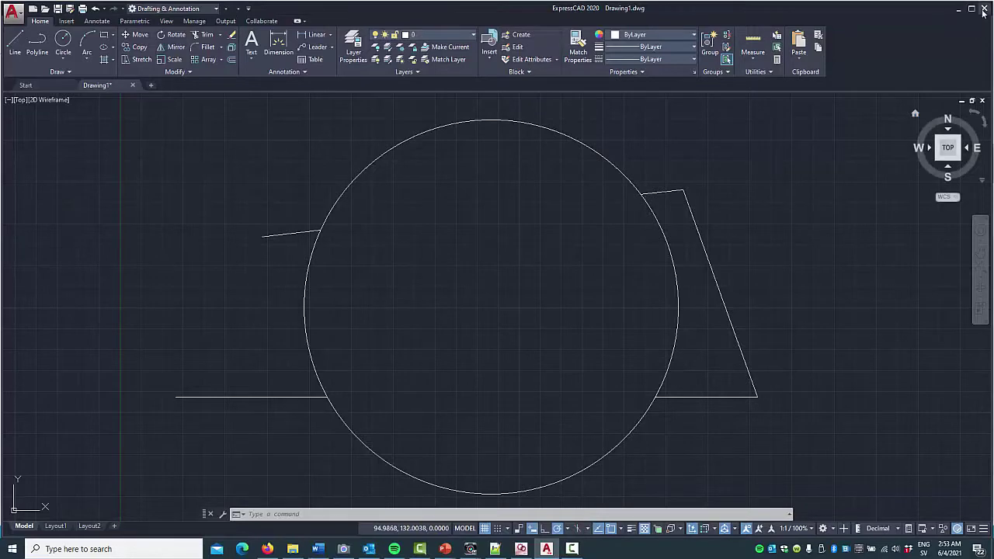
Close ExpressCAD without saving the drawing.
left_click(983, 9)
left_click(499, 297)
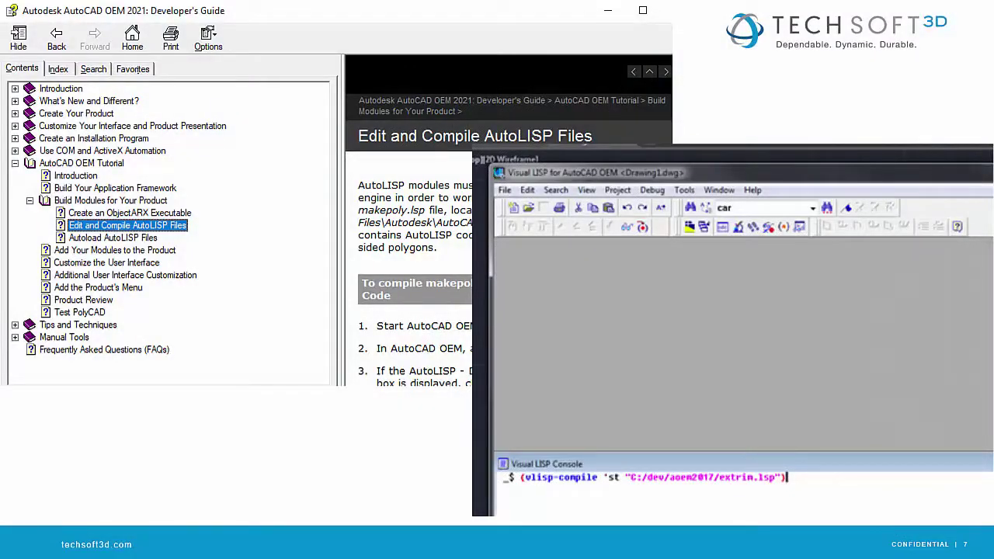
key("alt+Tab")
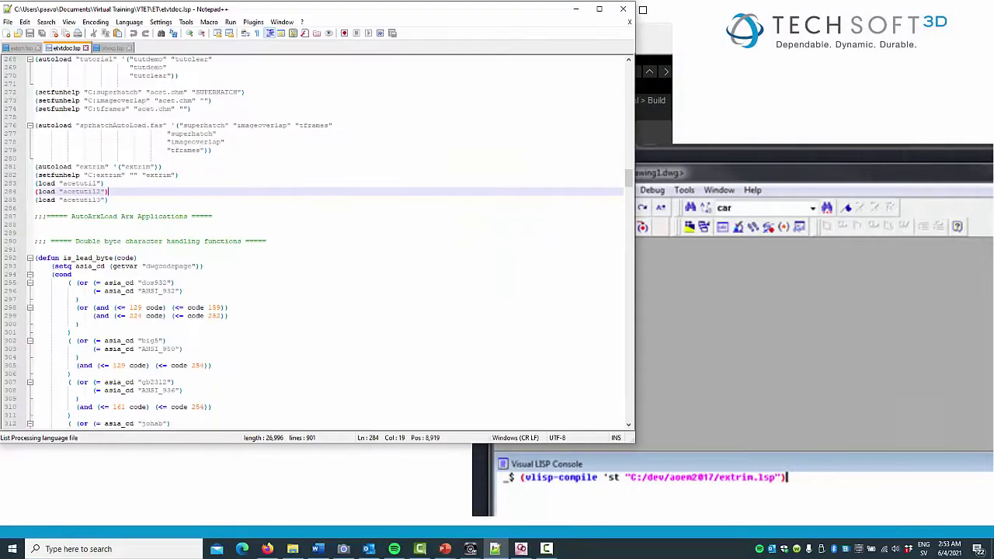
Open txtexp.lsp from the Express folder in Notepad++ and scroll through its code.
key("alt+Tab")
left_click_drag(494, 391, 262, 332)
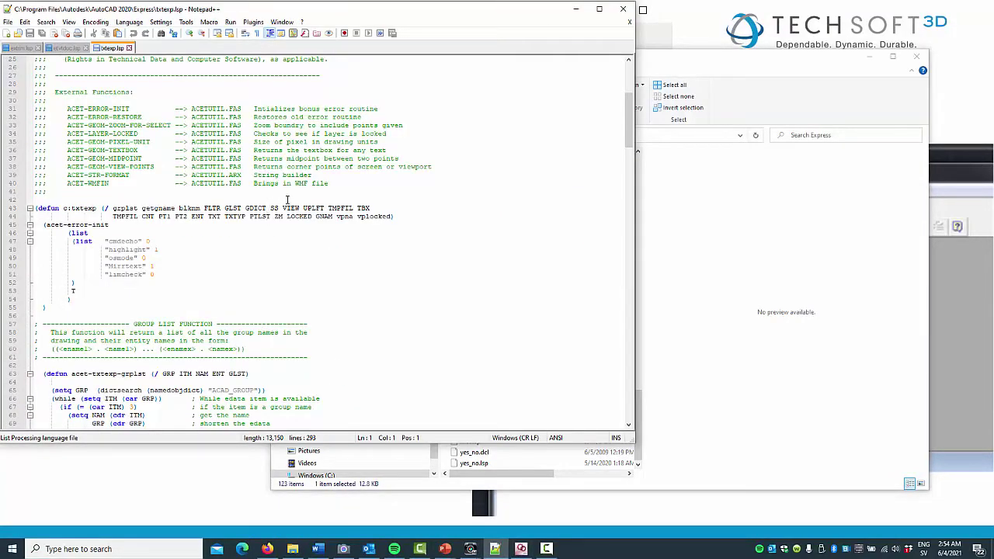
scroll(436, 202, "down", 8)
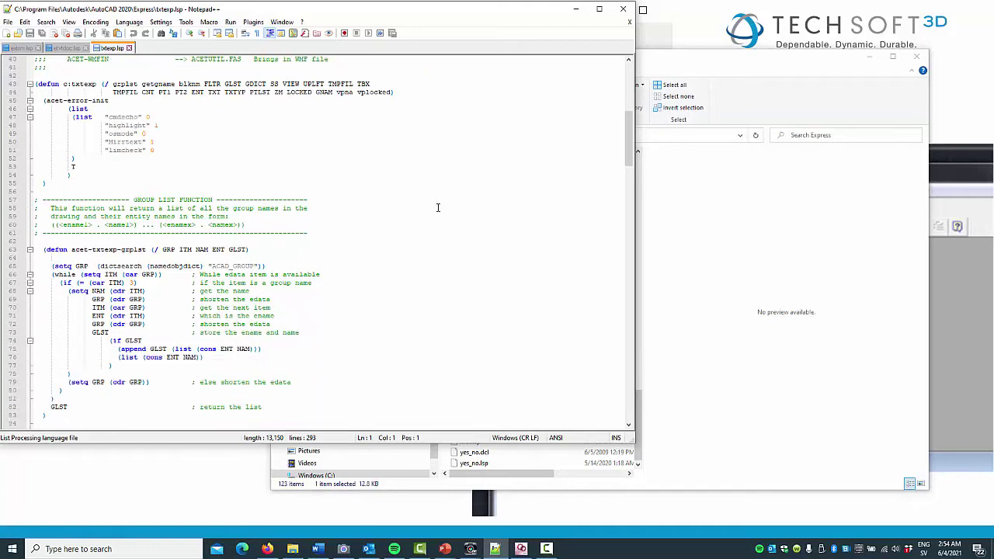
scroll(438, 212, "down", 14)
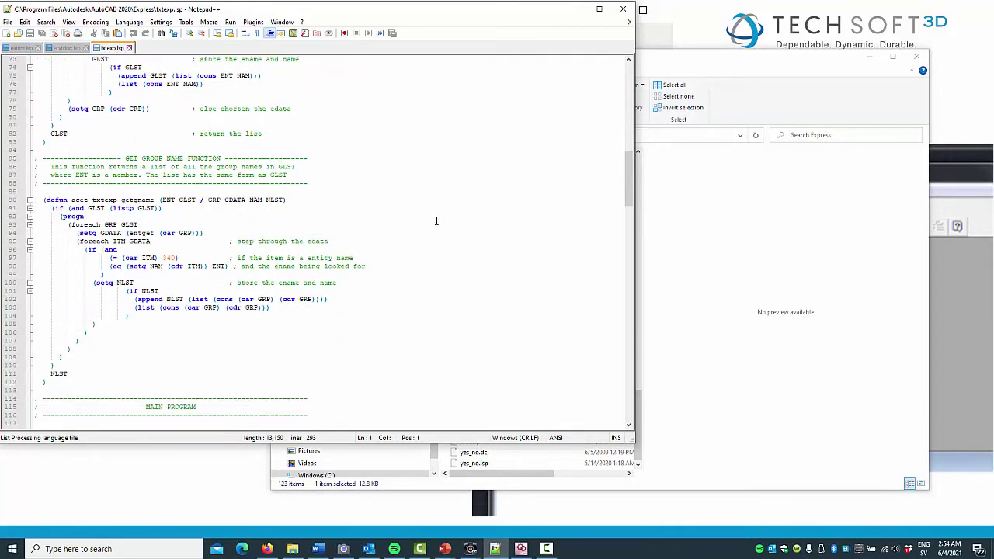
scroll(436, 226, "down", 8)
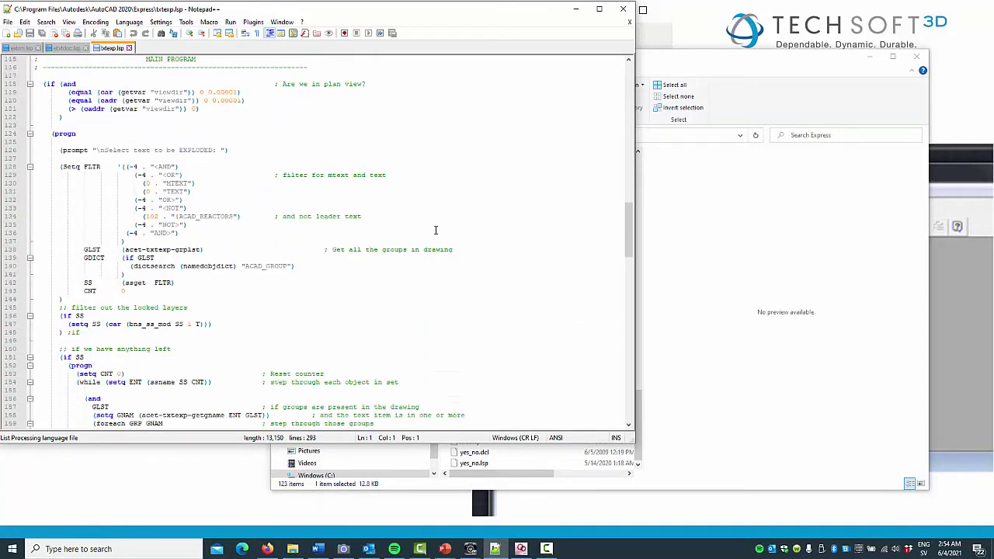
scroll(435, 230, "down", 17)
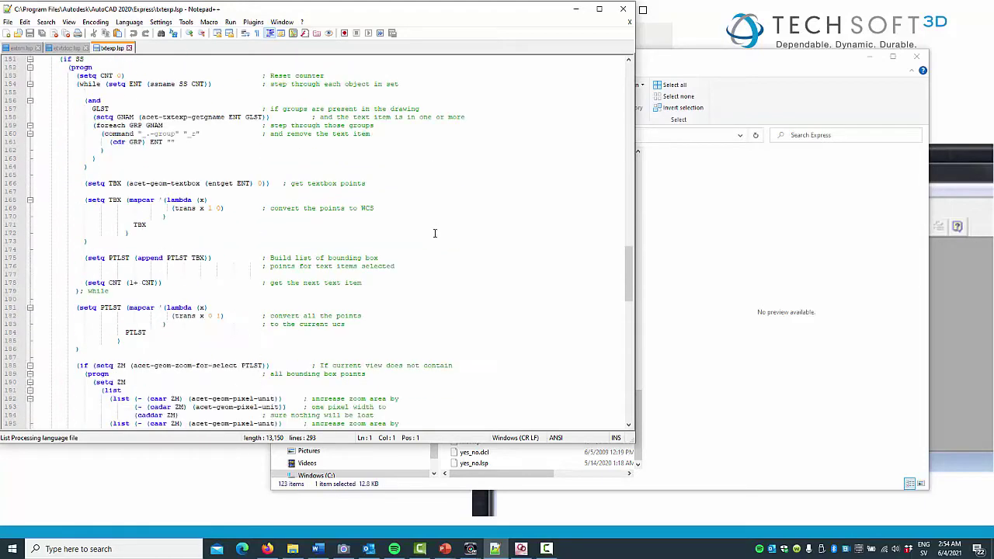
scroll(434, 235, "down", 16)
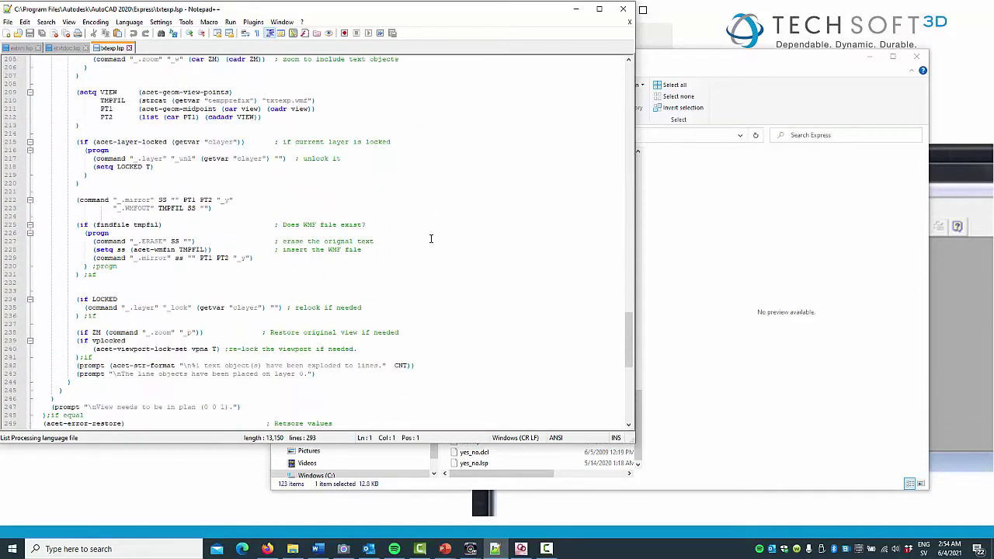
scroll(431, 239, "down", 5)
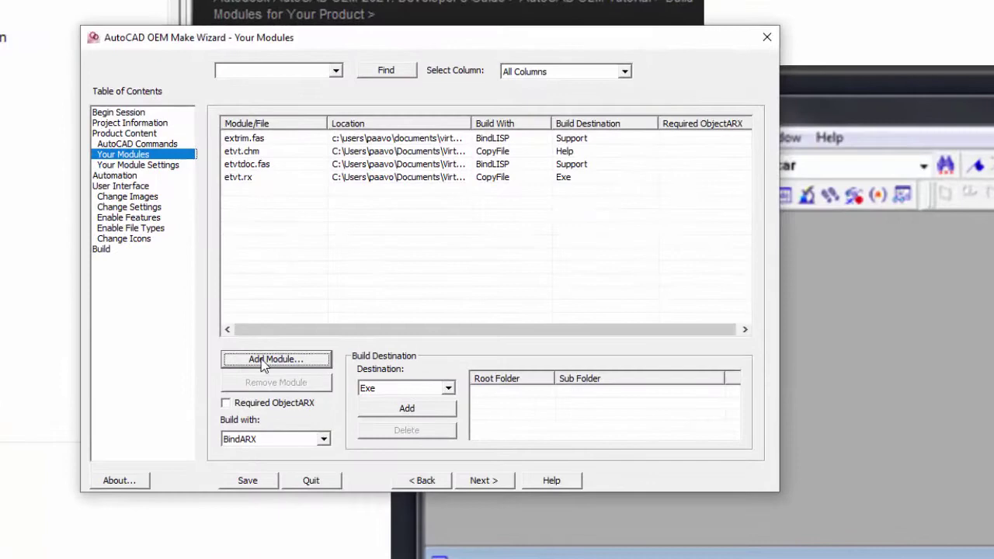
Add txtexp.fas as a module built with BindLISP to the Support destination.
left_click(263, 360)
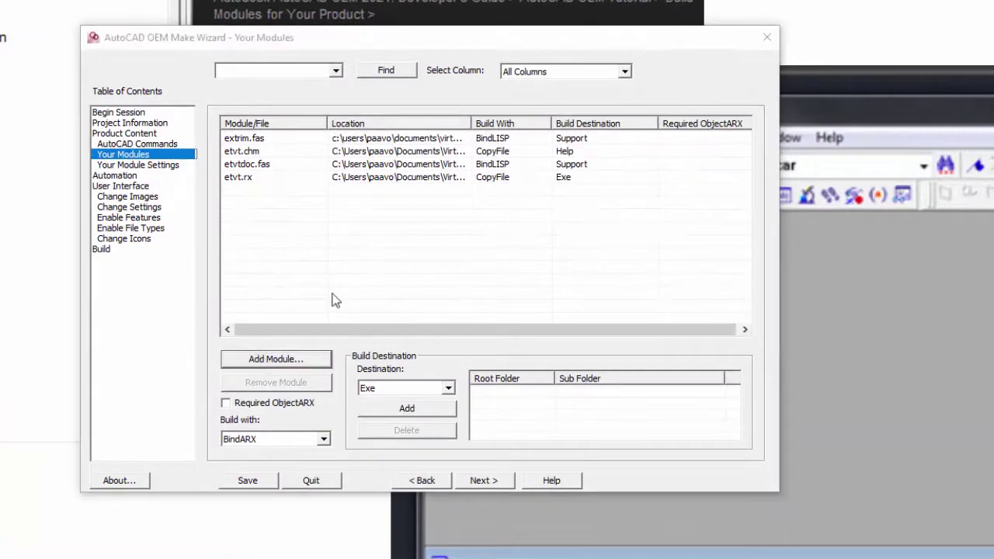
left_click(347, 241)
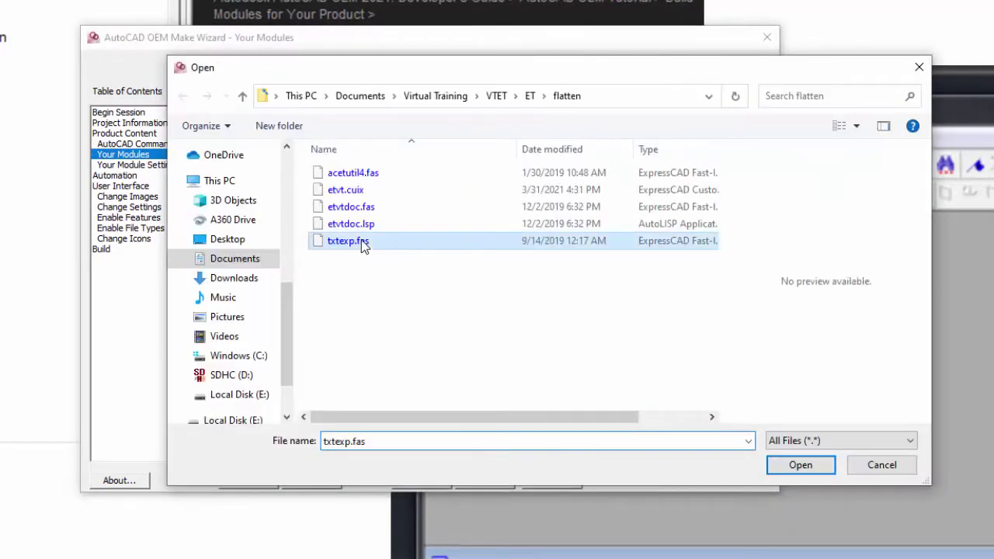
left_click(818, 469)
left_click(325, 438)
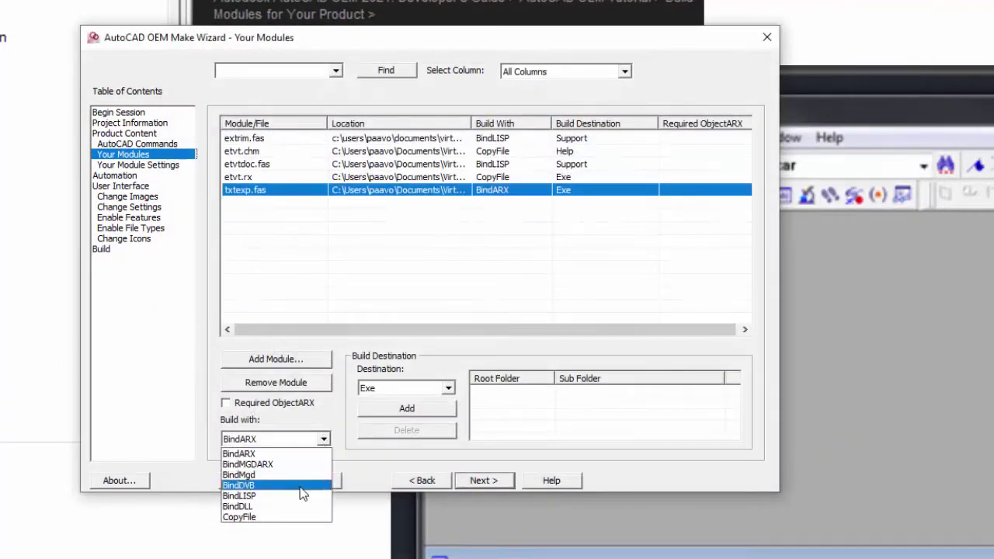
left_click(299, 496)
left_click(448, 388)
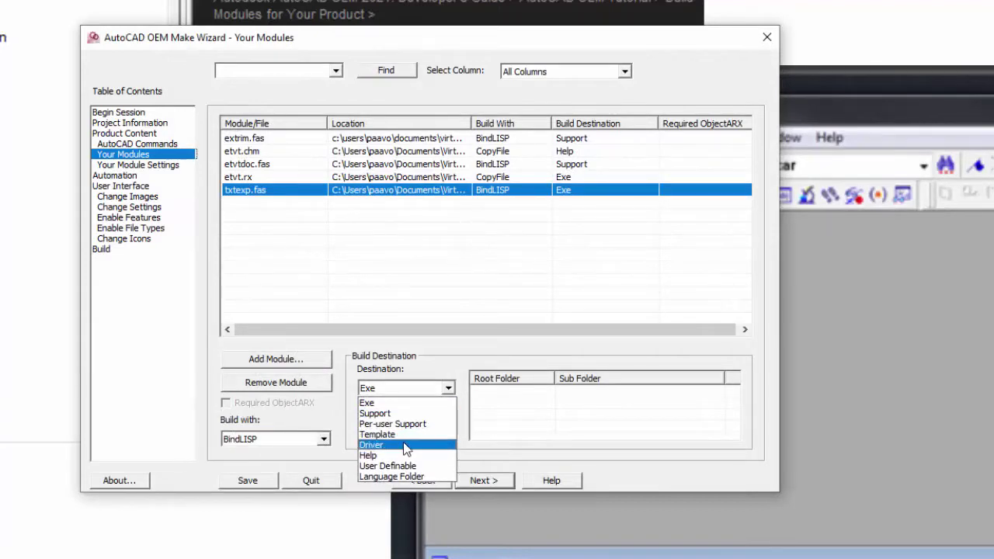
left_click(407, 413)
Assign the txtexp command to txtexp.fas and save the wizard project.
left_click(475, 480)
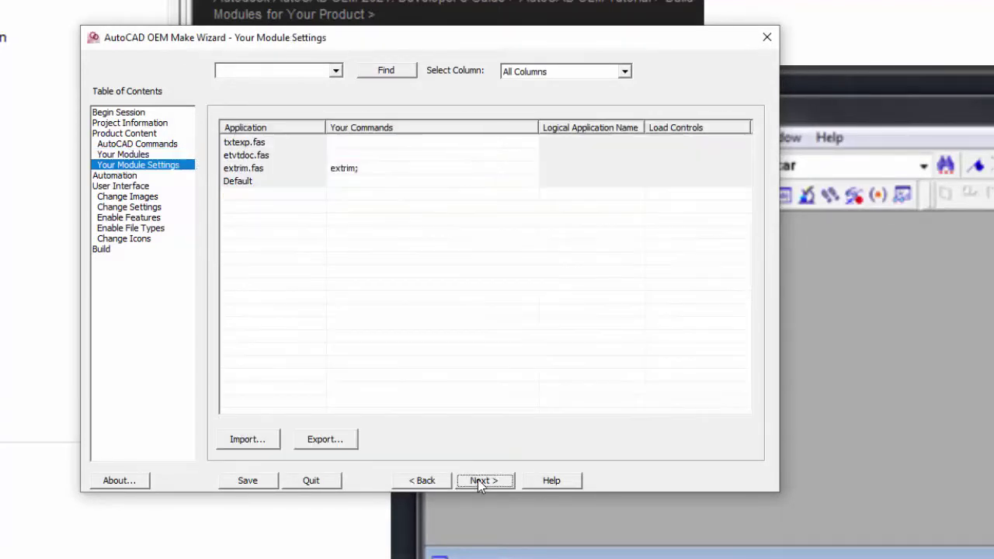
left_click(368, 143)
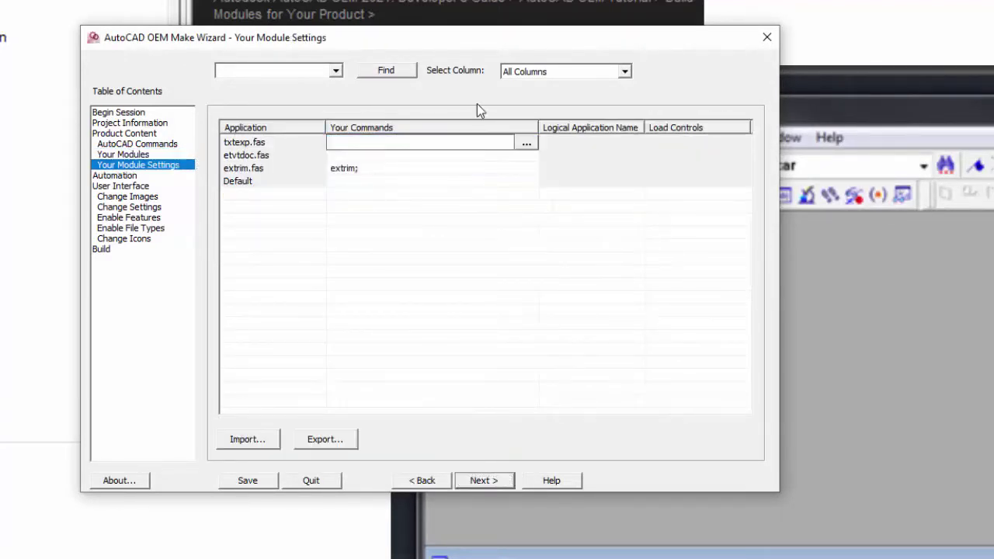
type("txtexp")
key("Return")
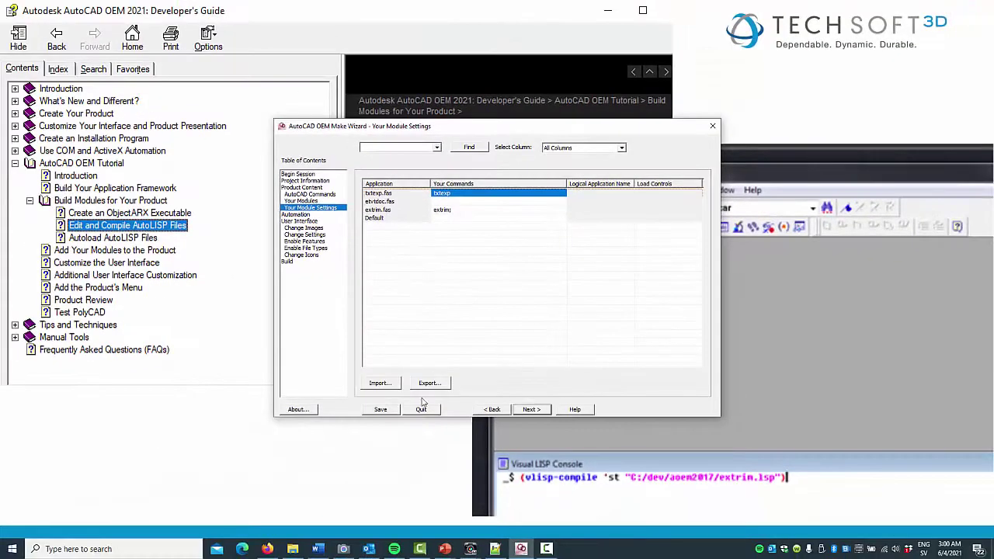
left_click(381, 409)
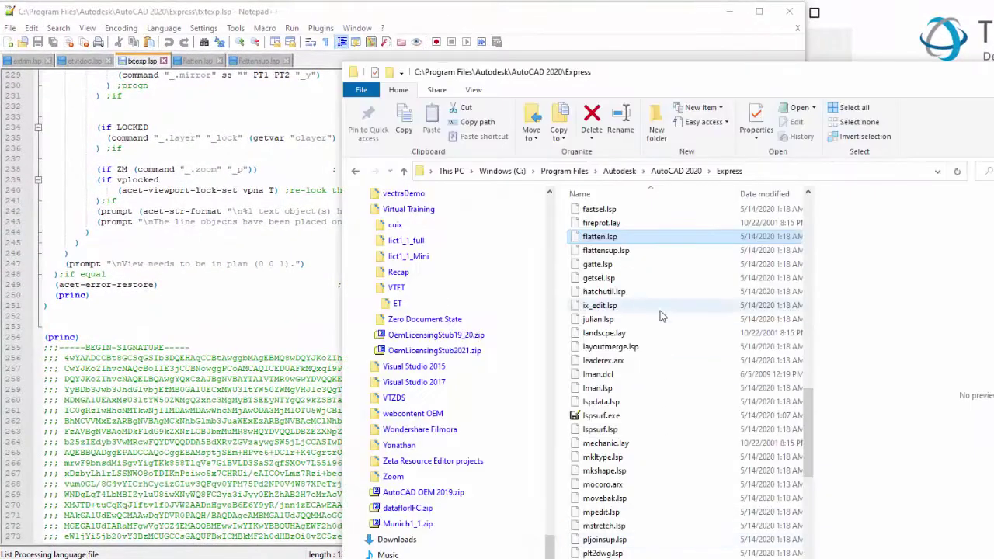
In flatten.lsp, highlight the FLATTENSUP.LSP reference on line 55.
double_click(598, 236)
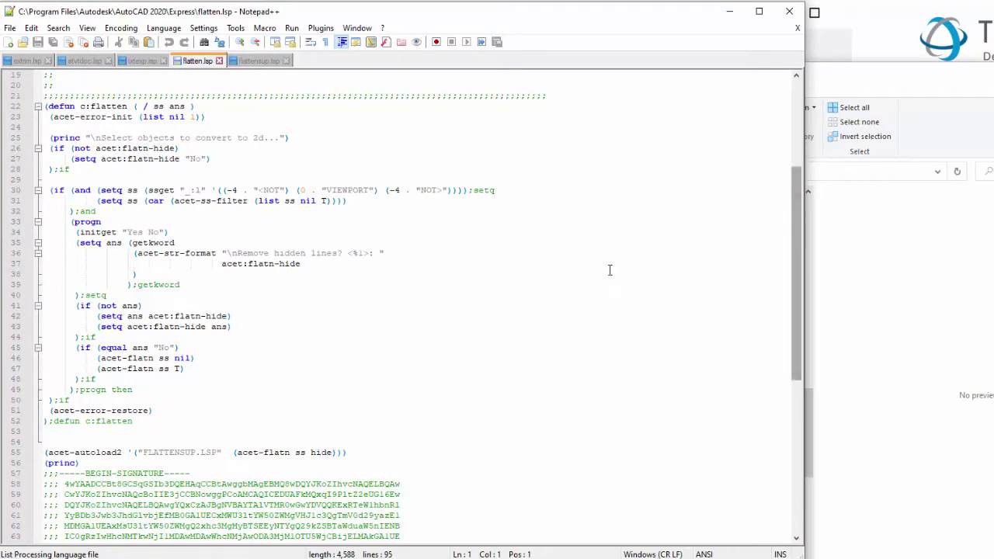
scroll(177, 465, "up", 1)
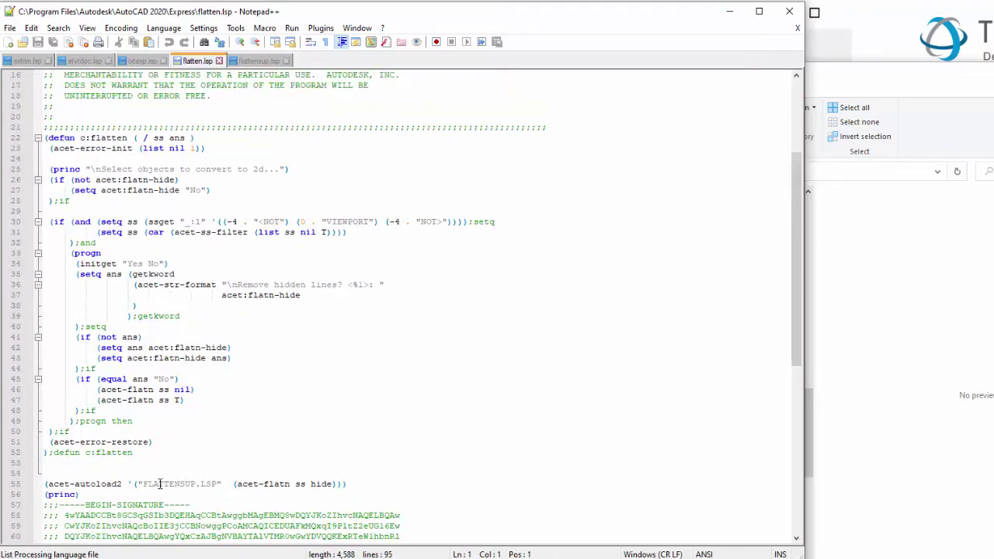
left_click_drag(137, 484, 219, 484)
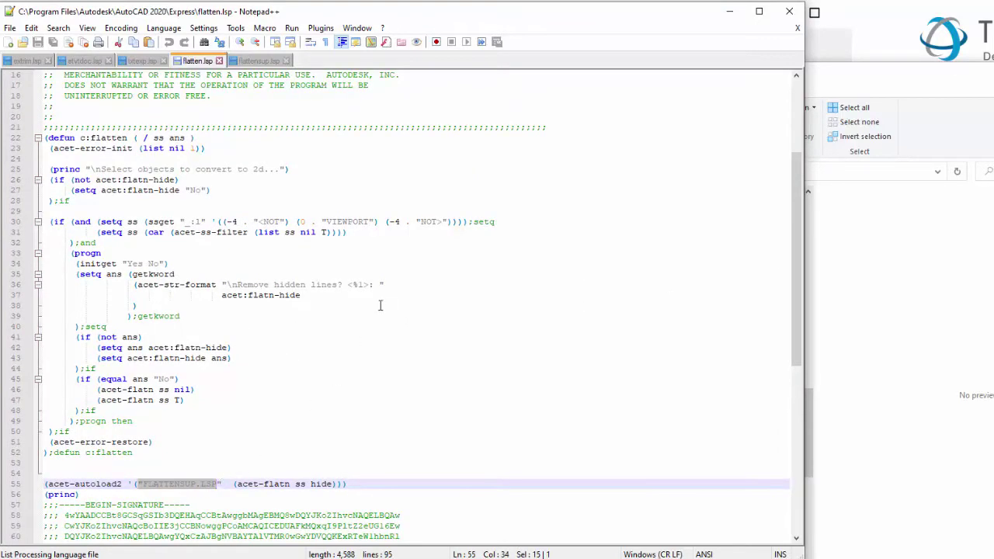
scroll(381, 305, "up", 2)
Open flattensup.lsp from the Express folder in Notepad++.
left_click(820, 53)
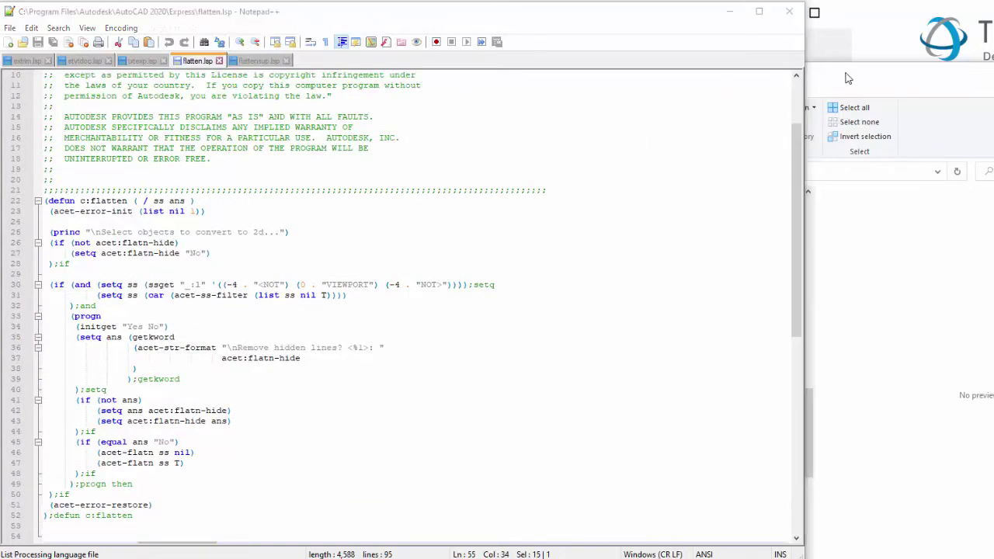
left_click(643, 252)
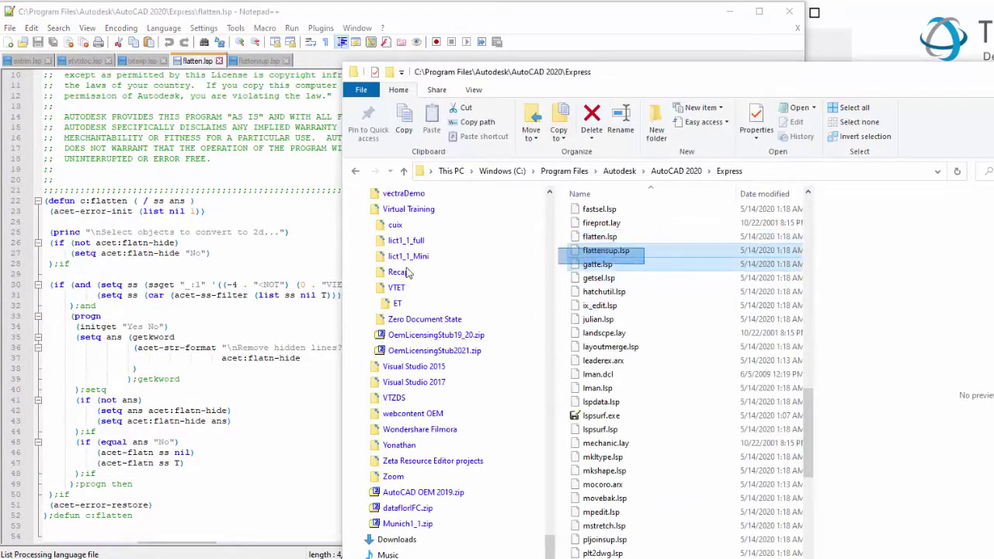
left_click_drag(643, 252, 307, 293)
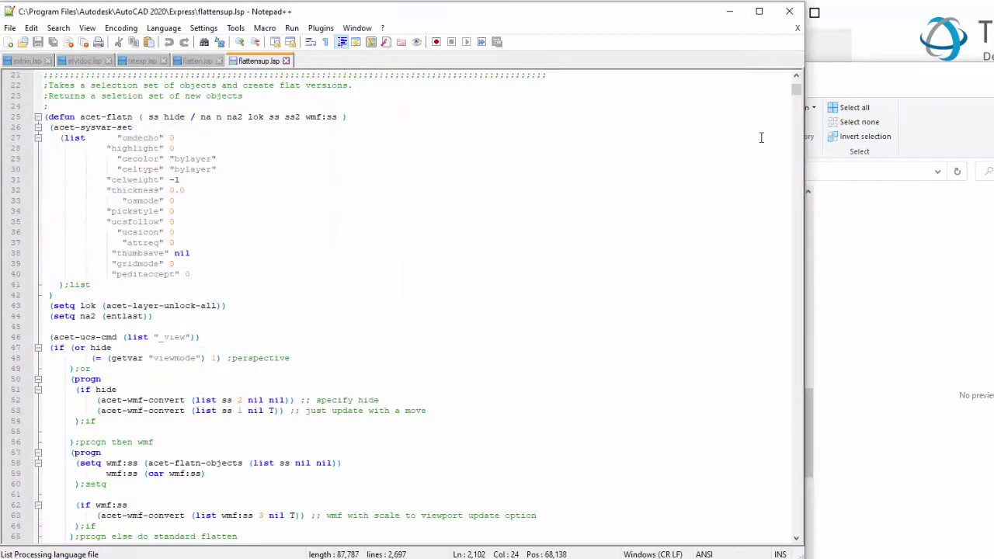
Go to line 2103 and inspect the acet-flatn-xref function and its temp-file call.
left_click_drag(798, 94, 804, 154)
key("Down")
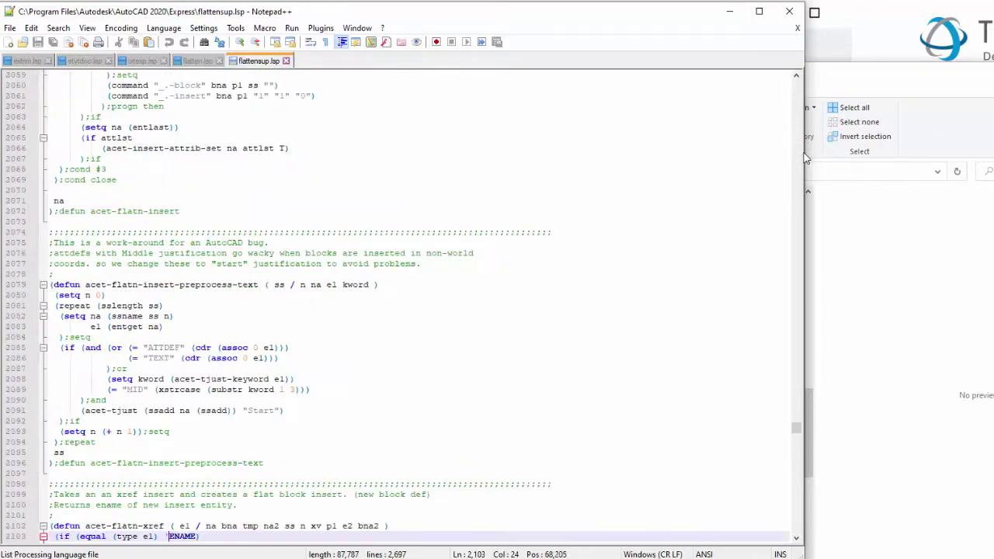
scroll(528, 271, "down", 7)
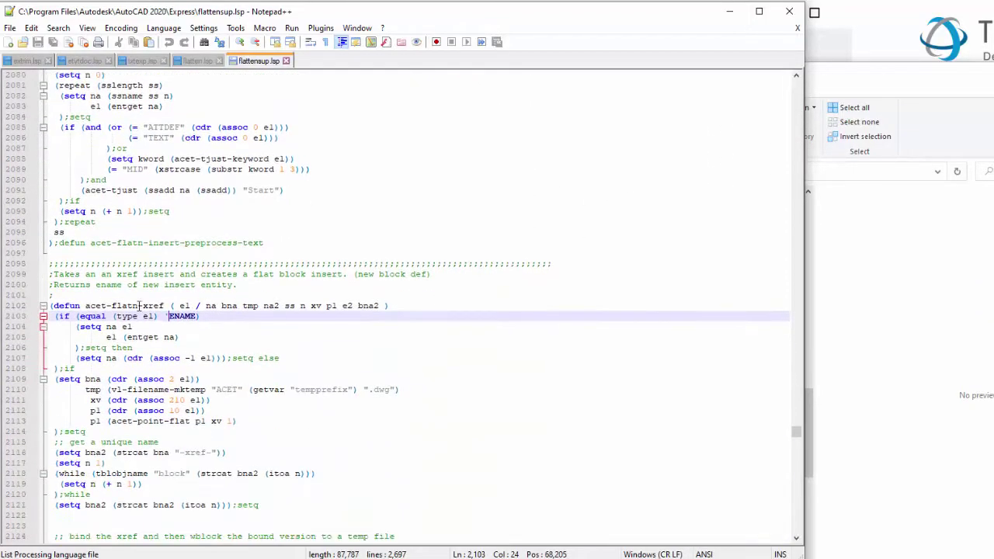
left_click_drag(86, 306, 159, 306)
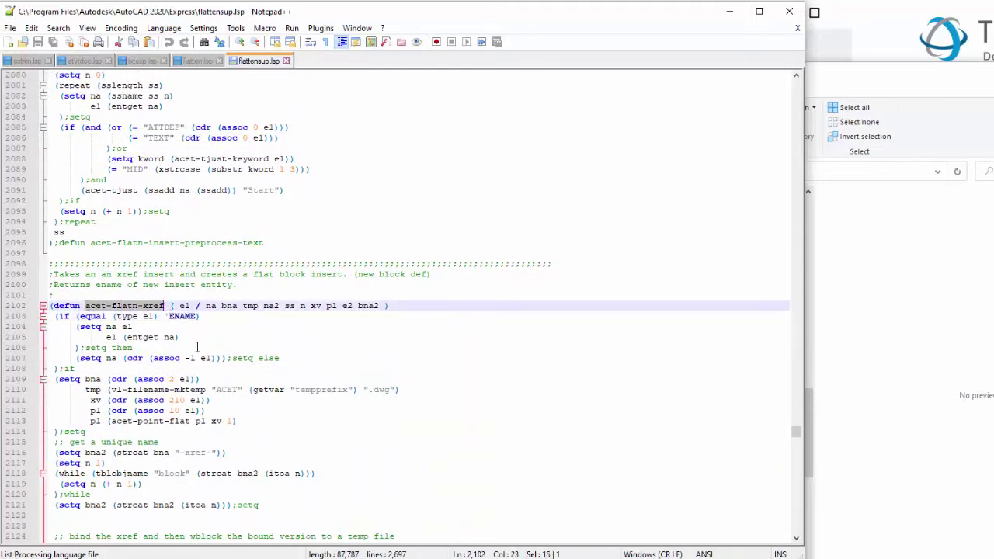
left_click_drag(111, 390, 148, 389)
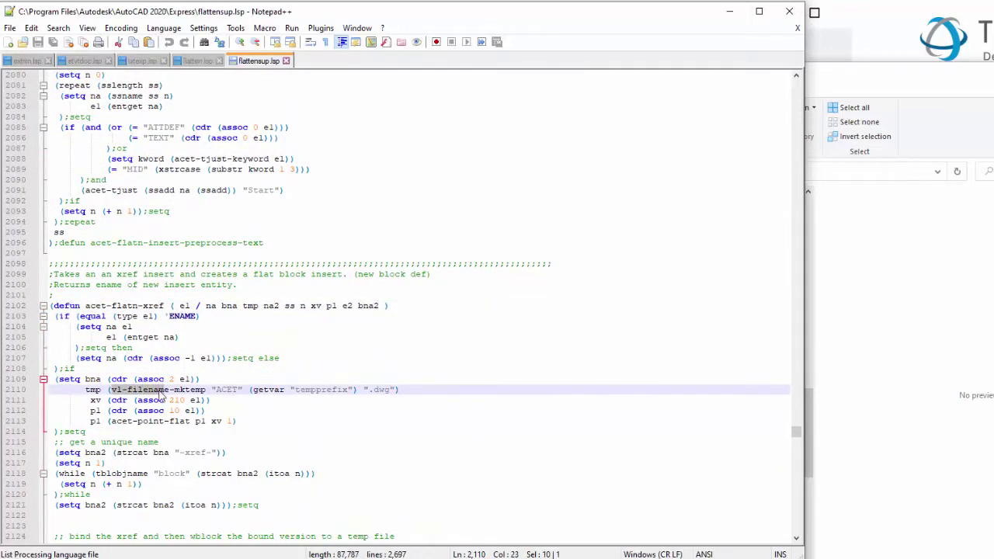
scroll(170, 390, "down", 3)
scroll(169, 396, "down", 8)
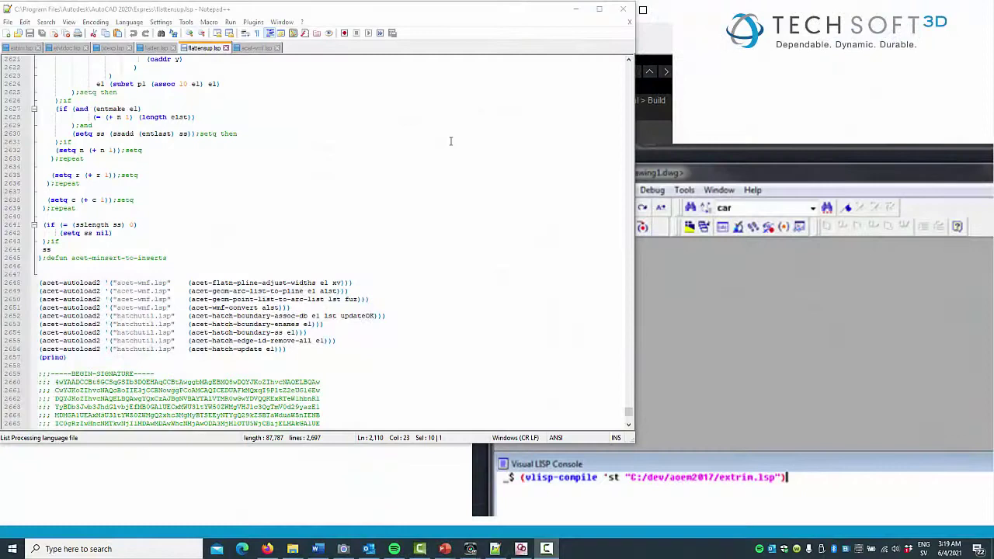
scroll(451, 140, "down", 6)
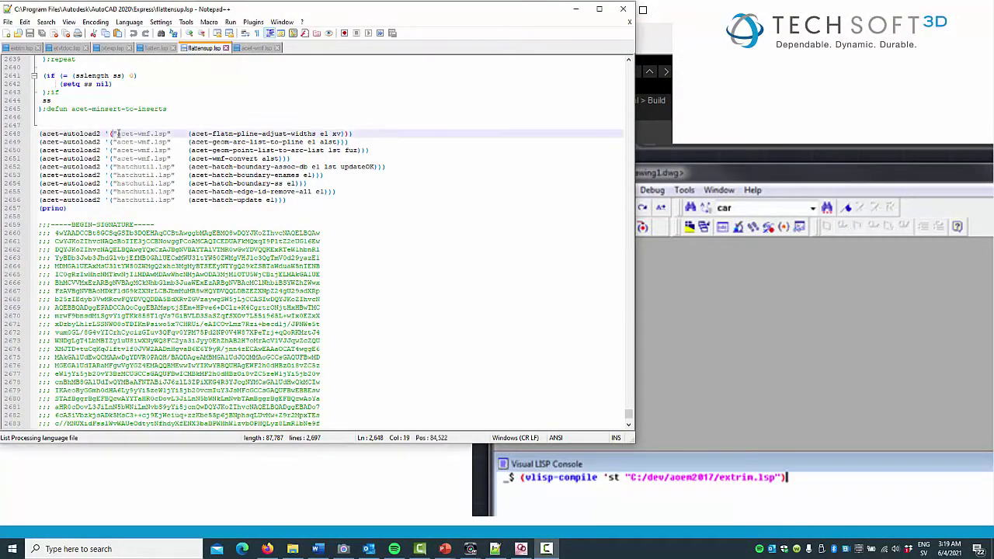
Highlight the acet-wmf.lsp autoload lines and open acet-wmf.lsp in Notepad++.
left_click_drag(113, 134, 174, 159)
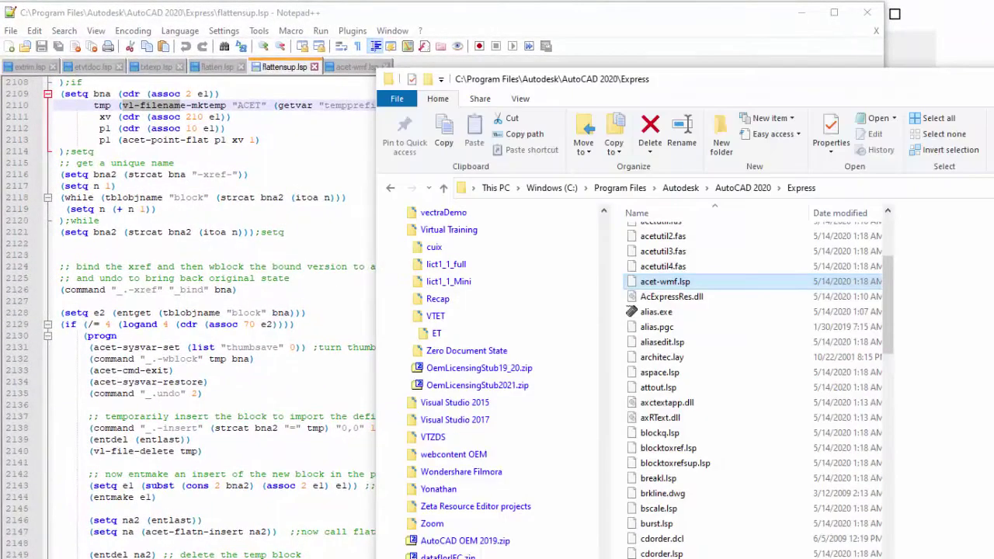
left_click_drag(682, 285, 326, 320)
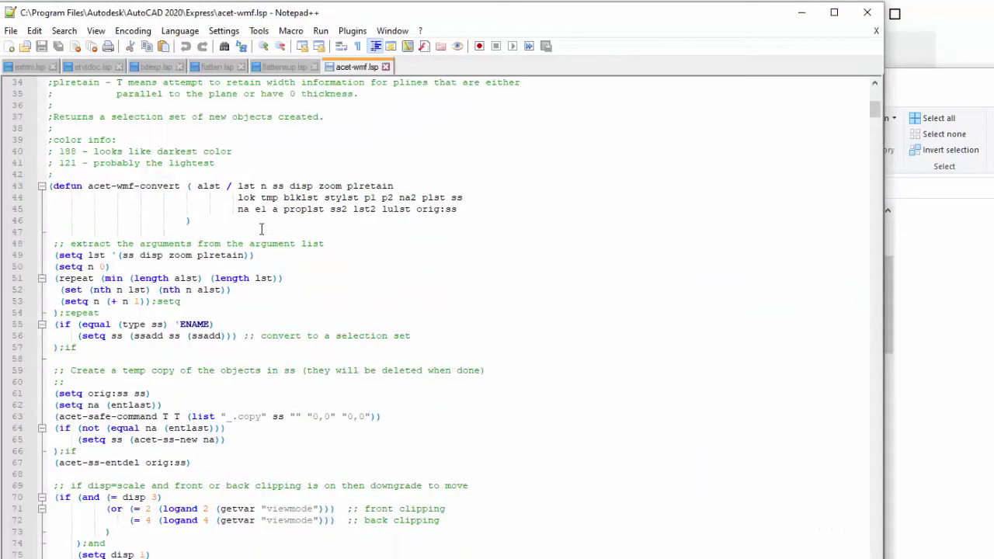
scroll(349, 245, "down", 8)
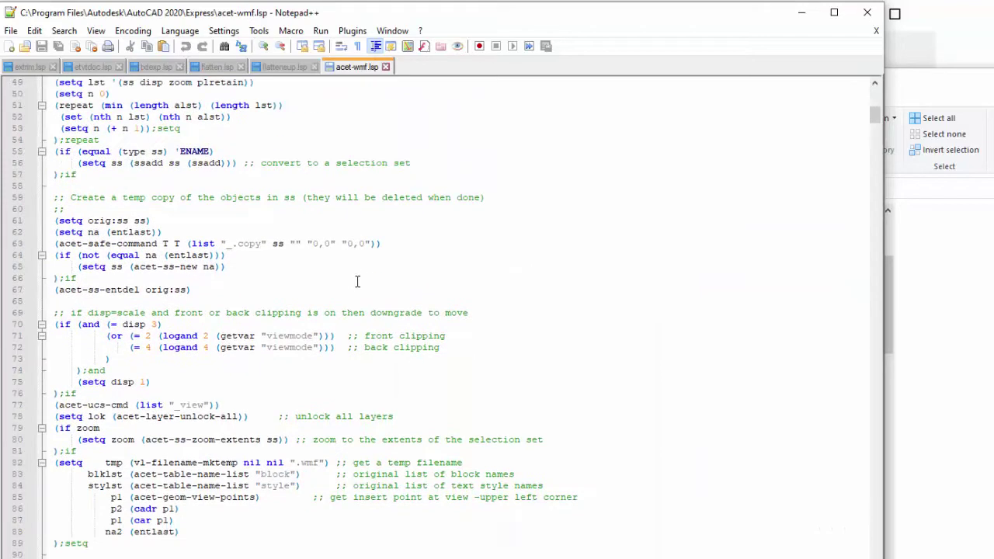
scroll(359, 295, "down", 8)
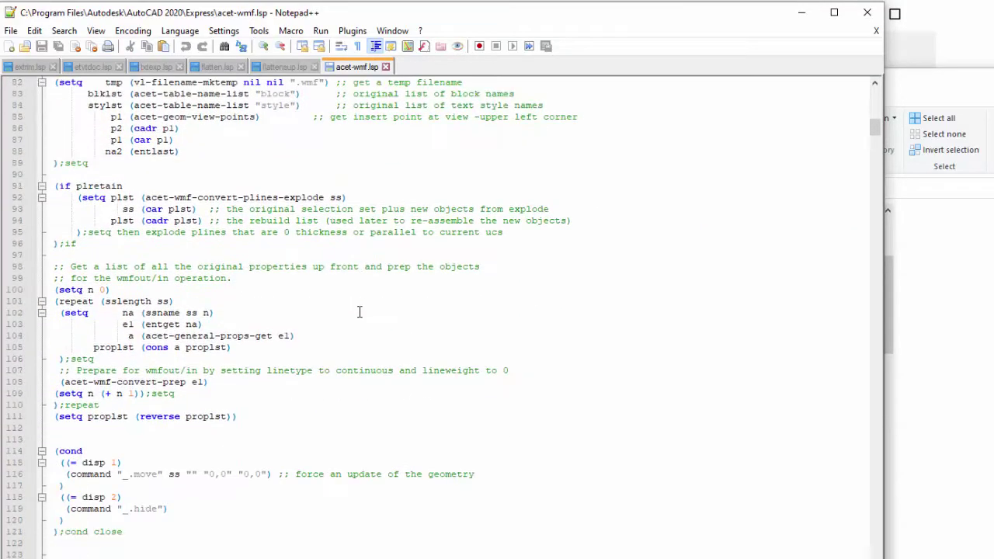
scroll(361, 311, "down", 20)
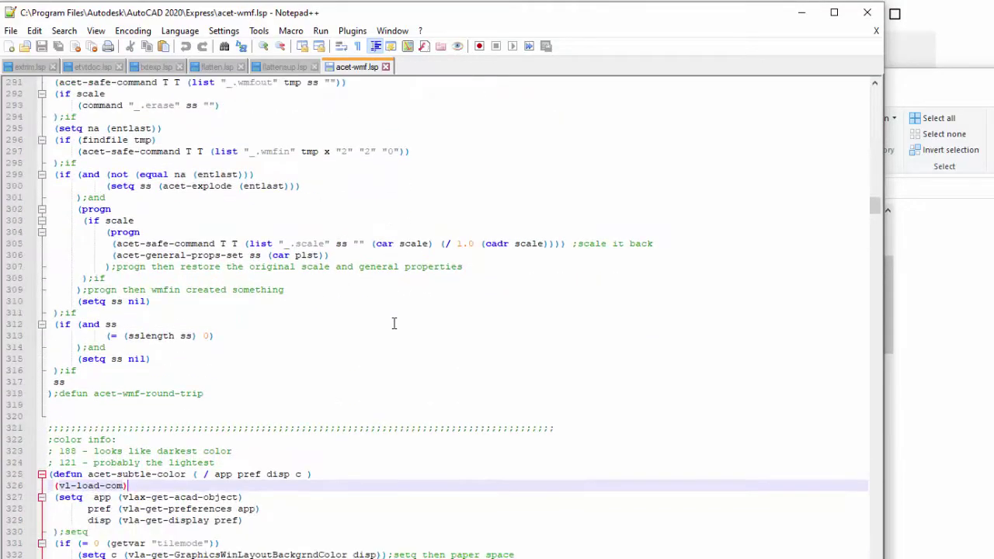
scroll(396, 330, "down", 1)
left_click_drag(122, 323, 226, 324)
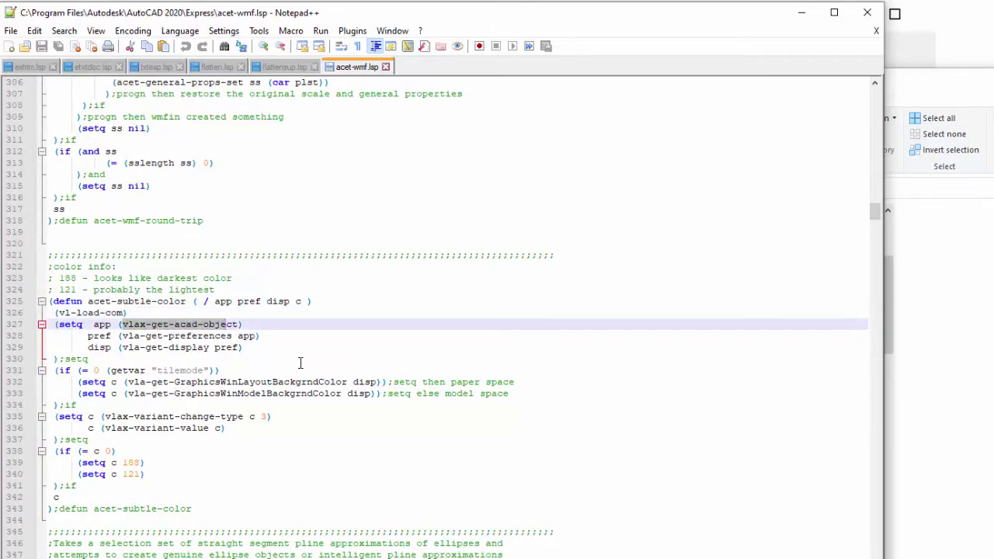
scroll(300, 362, "down", 2)
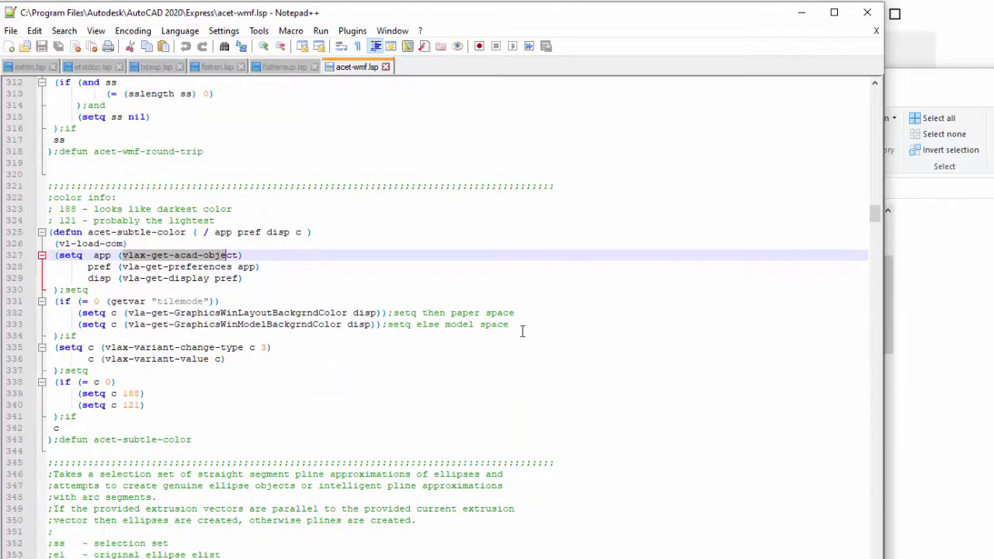
left_click_drag(875, 216, 874, 556)
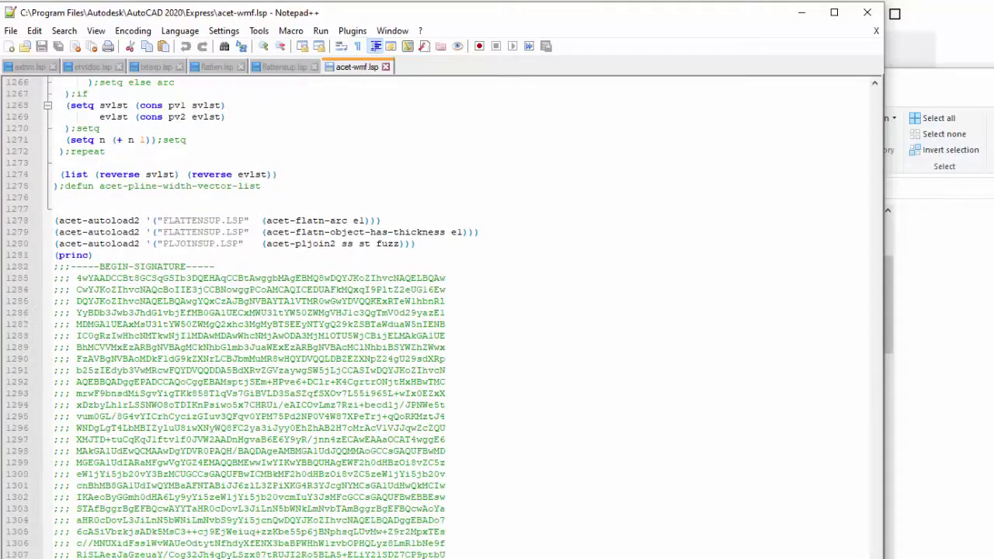
scroll(443, 311, "up", 8)
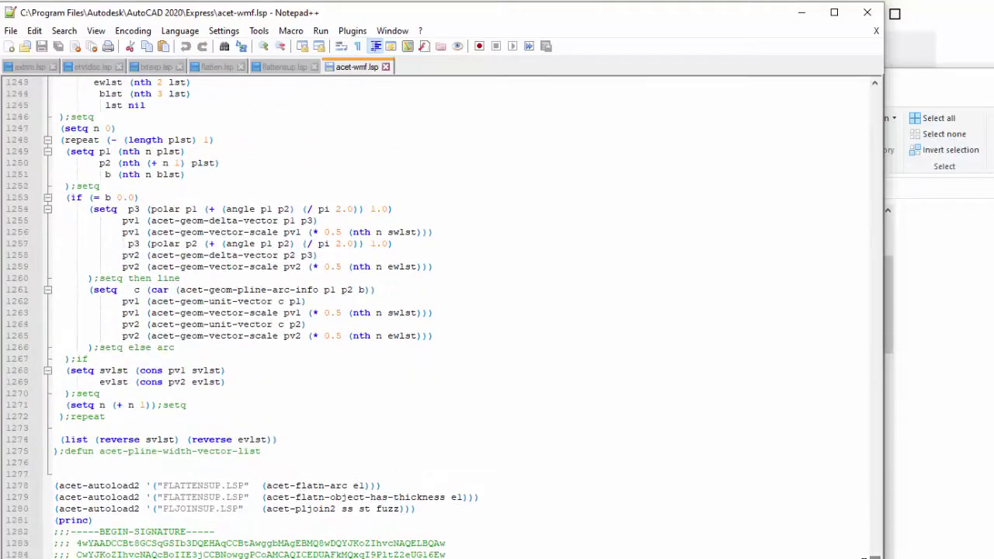
left_click_drag(54, 485, 262, 509)
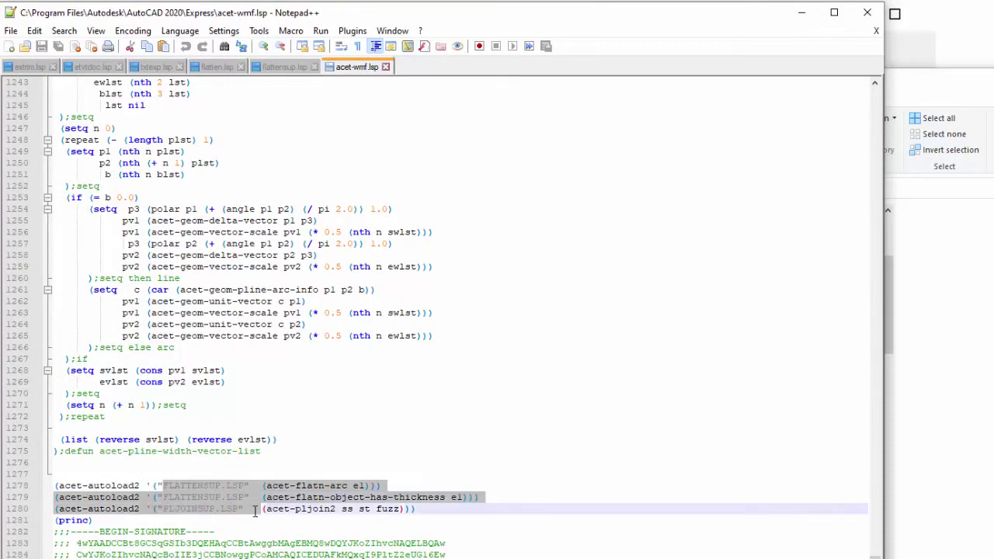
left_click(270, 462)
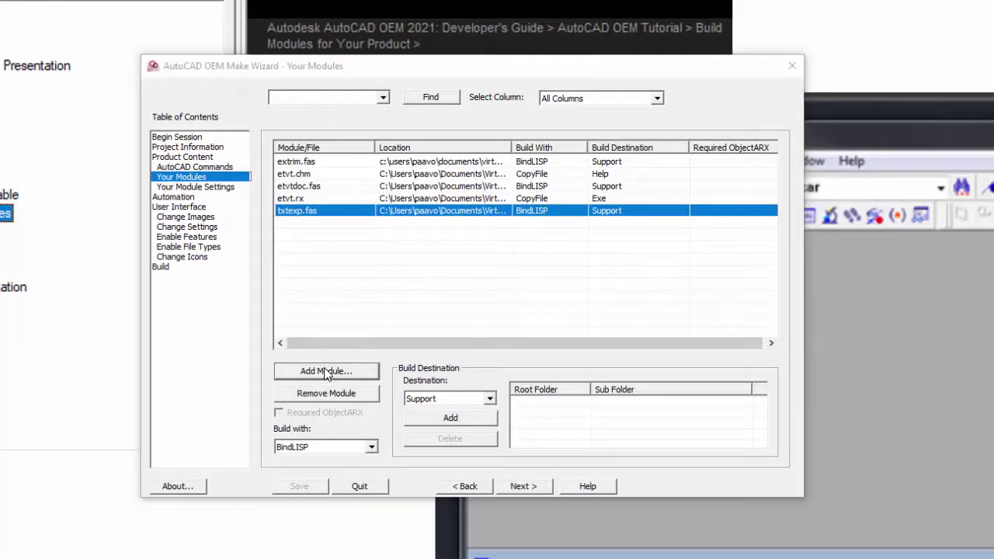
Add acet-wmf, flatten, flattensup, hatchutil and pljoinsup .fas files as modules.
left_click(326, 371)
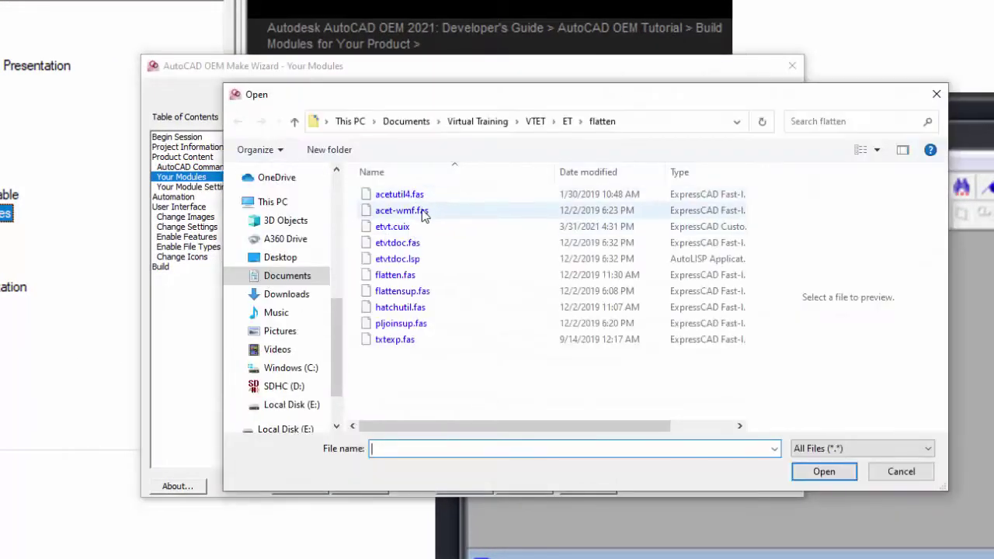
left_click(412, 211)
left_click(416, 276, "ctrl")
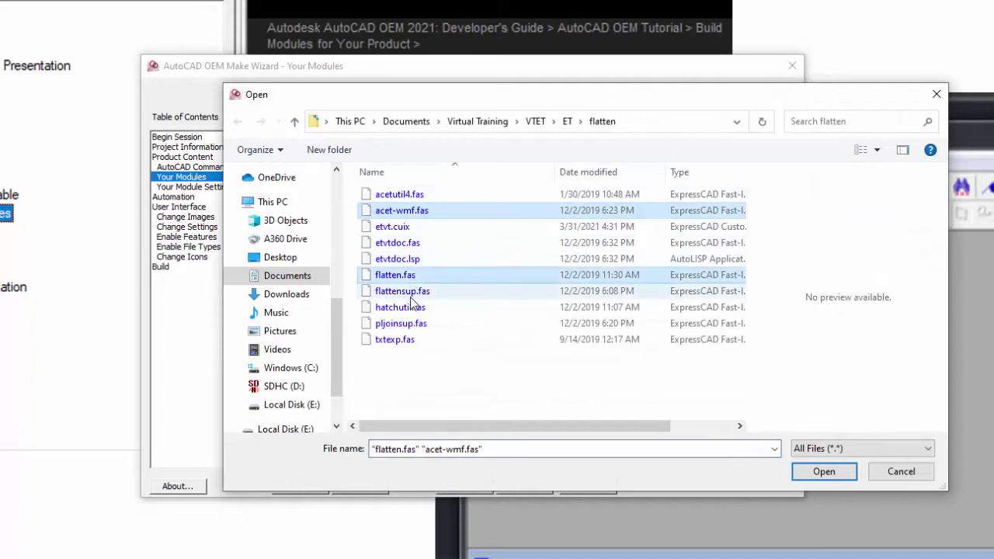
left_click(417, 291, "ctrl")
left_click(417, 308, "ctrl")
left_click(416, 323, "ctrl")
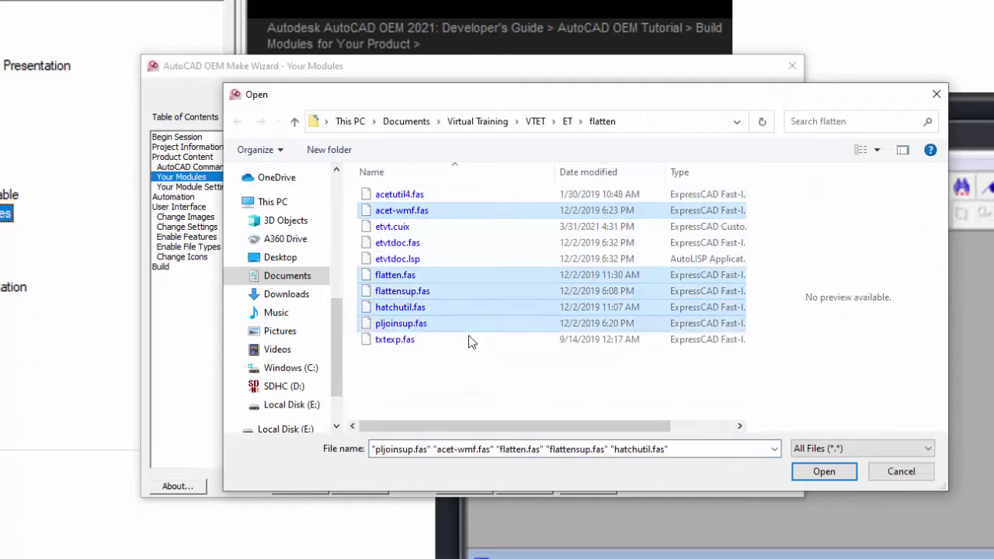
left_click(821, 472)
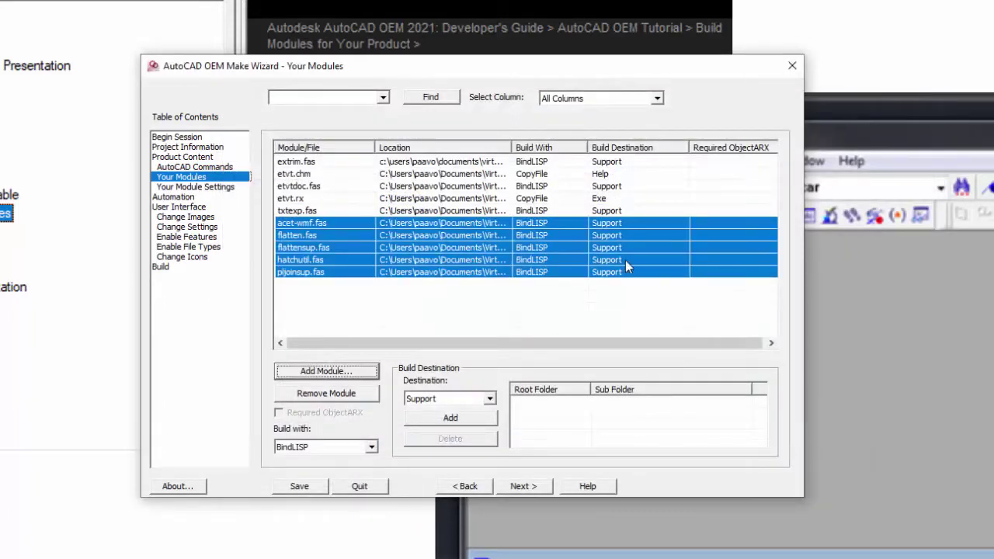
Assign the flatten command to flatten.fas on the module settings page.
left_click(525, 487)
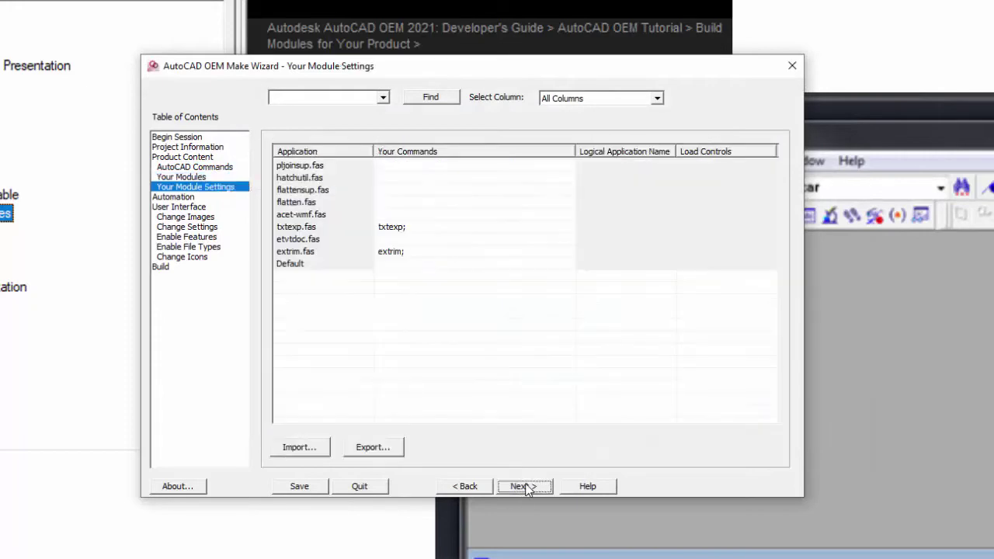
left_click(399, 202)
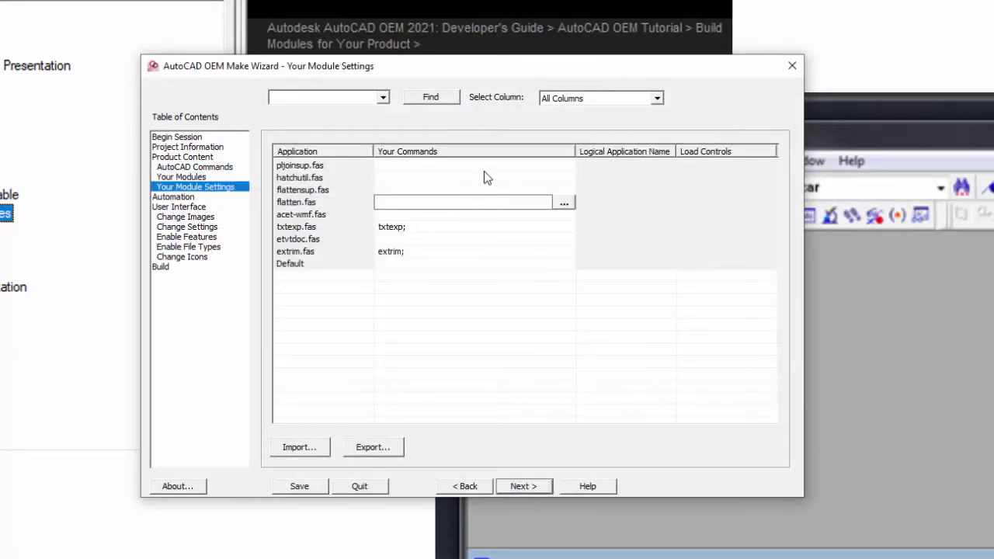
type("flatten")
key("Return")
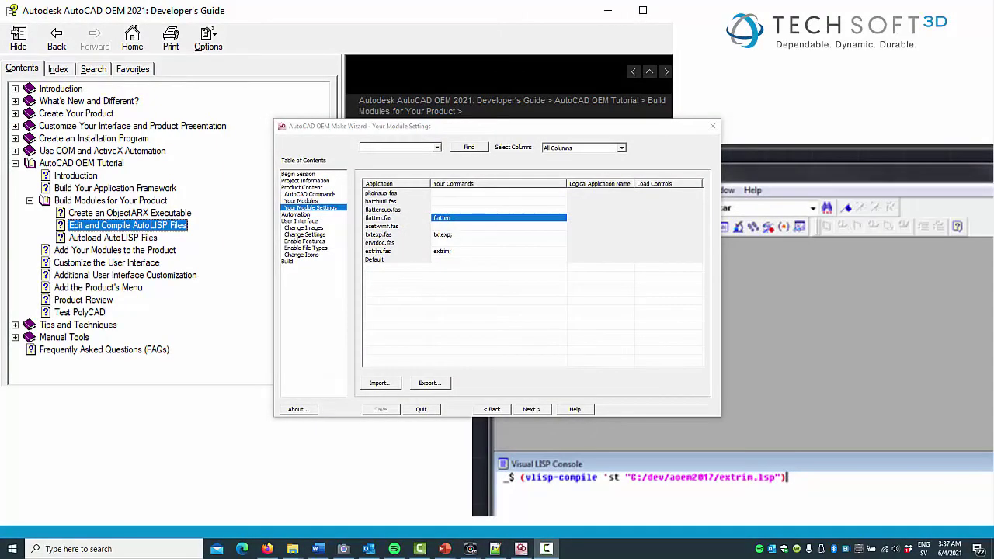
key("alt+Tab")
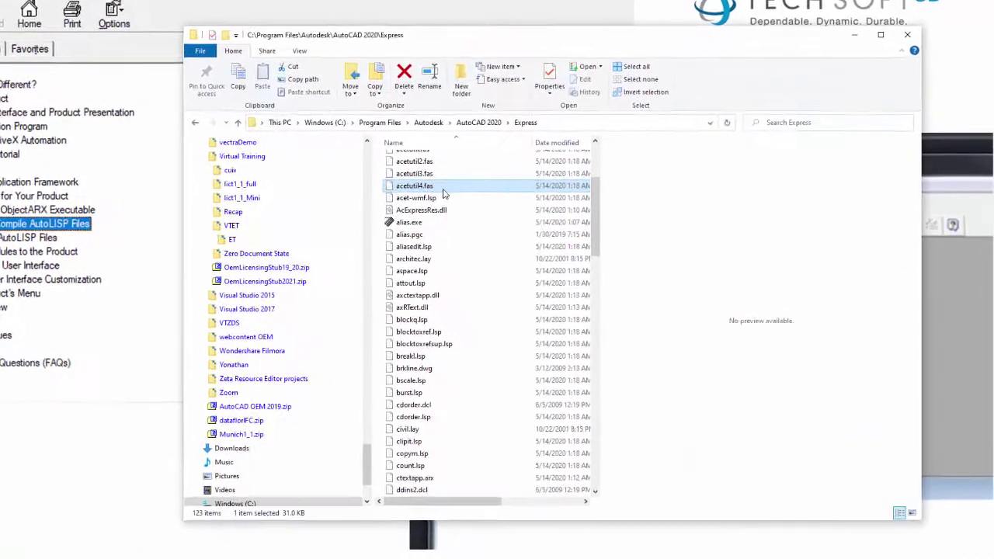
Check the acetutil4.fas file name in Explorer without renaming it.
left_click(445, 189)
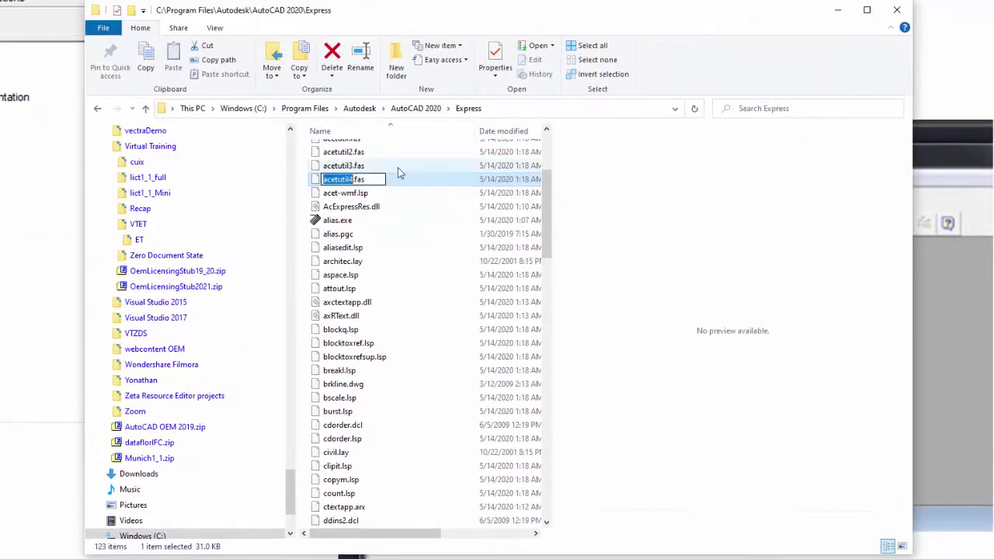
key("Escape")
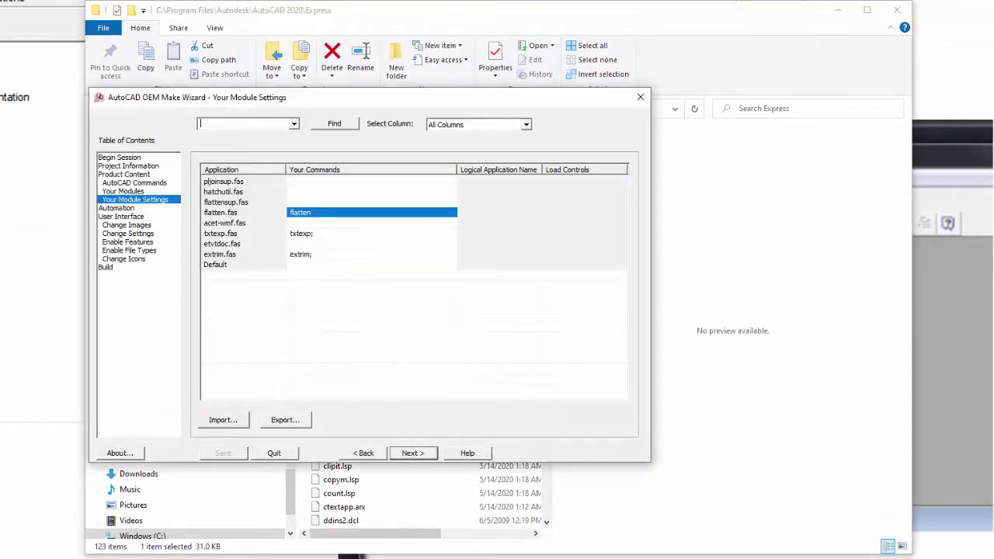
left_click(157, 191)
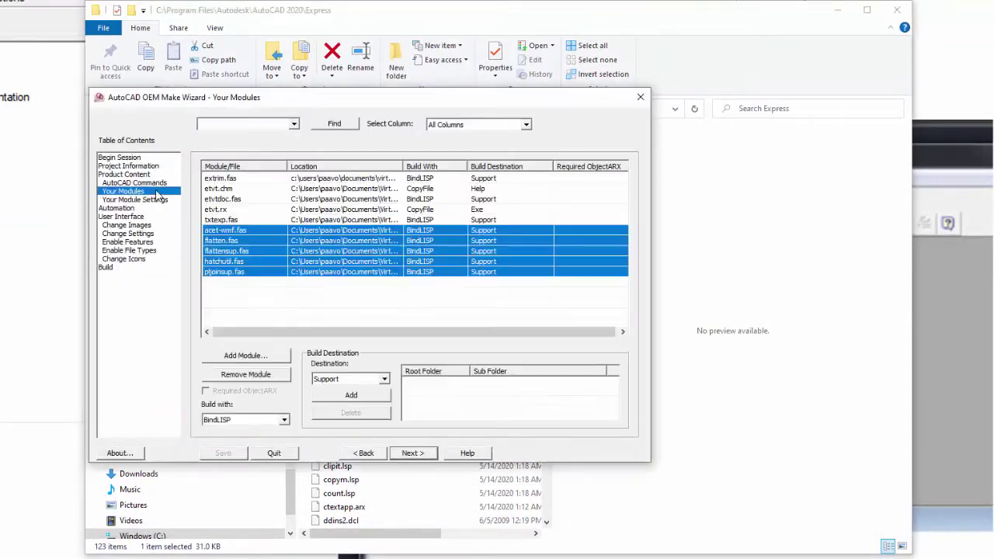
Add acetutil4.fas as a module and save the wizard project.
left_click(244, 356)
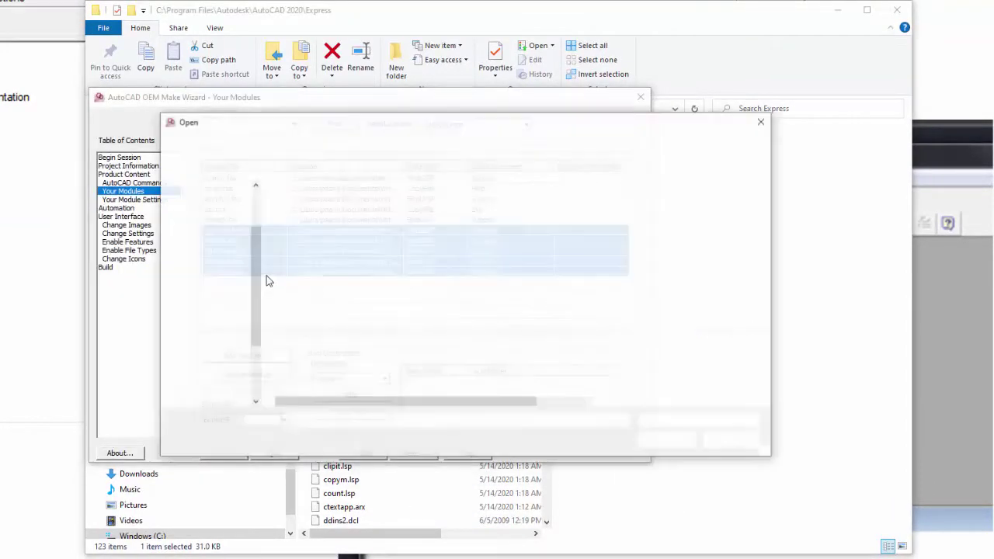
left_click(305, 208)
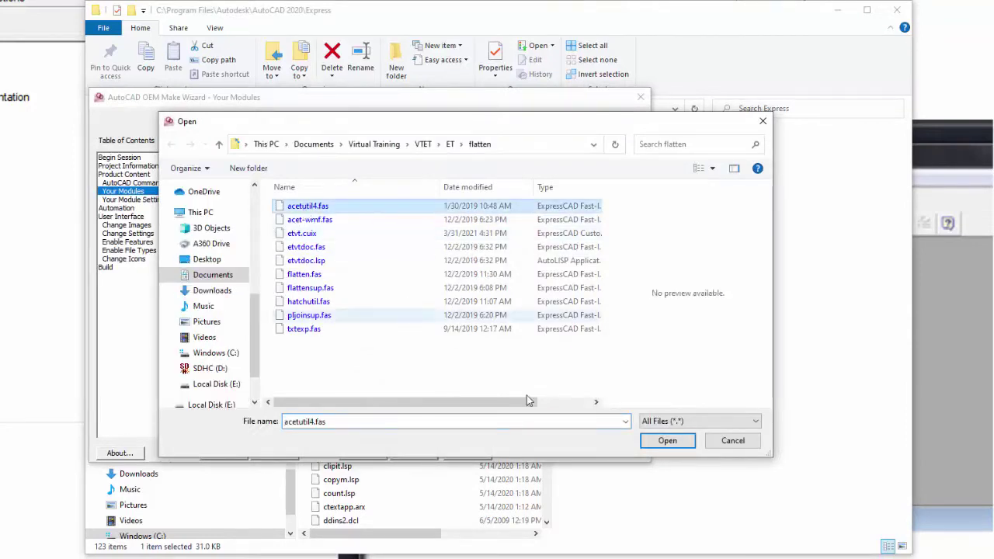
left_click(667, 440)
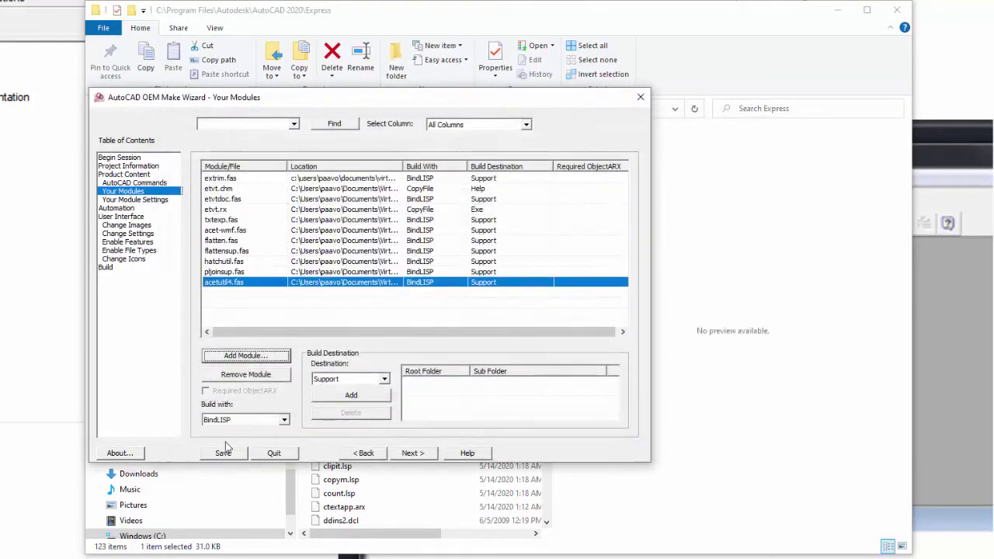
left_click(224, 454)
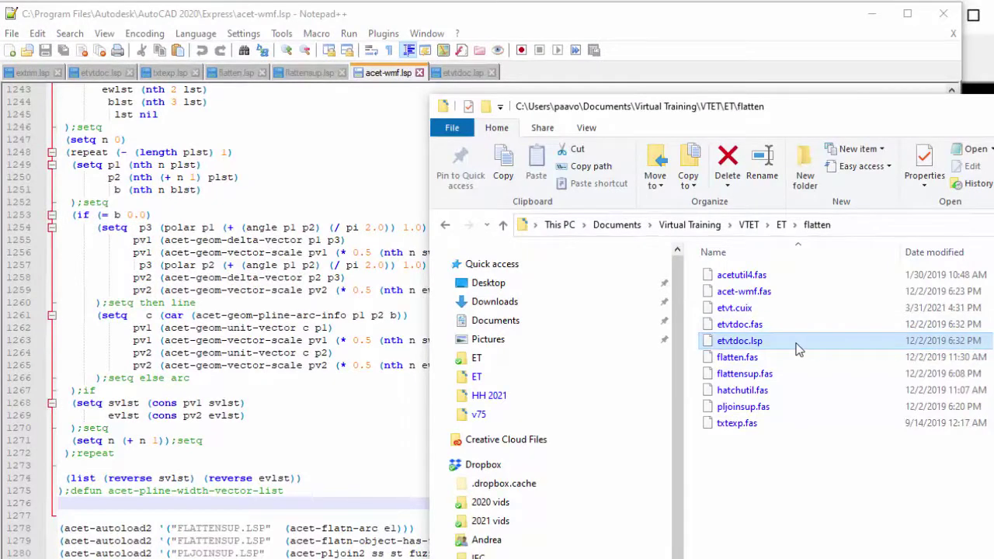
Open etvtdoc.lsp in Notepad++ and scroll down to its load lines.
left_click_drag(801, 349, 410, 435)
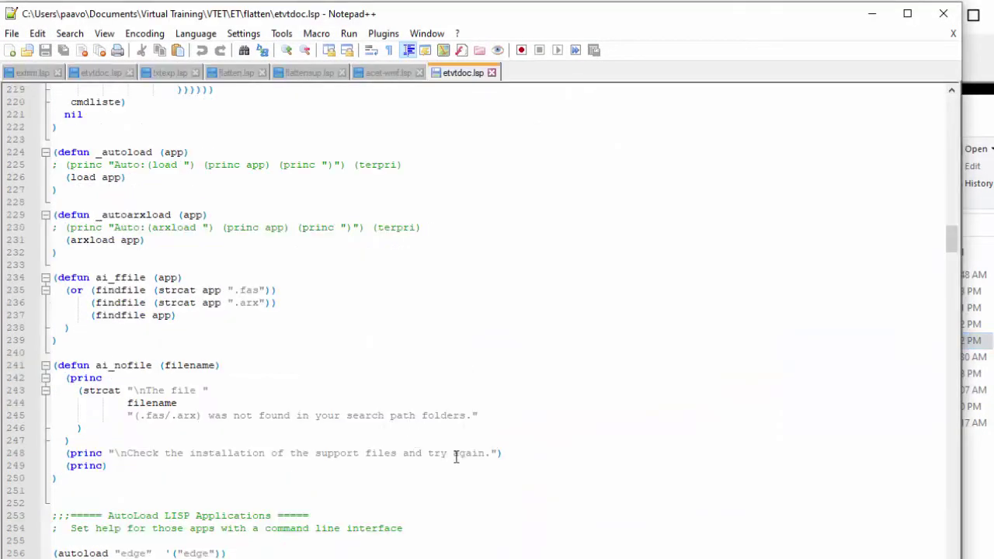
scroll(406, 215, "down", 13)
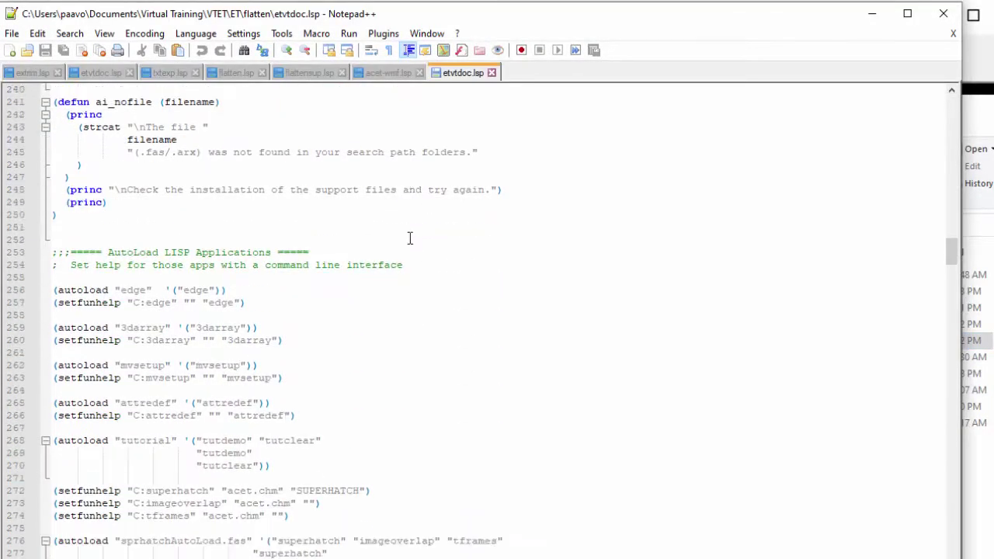
scroll(410, 246, "down", 4)
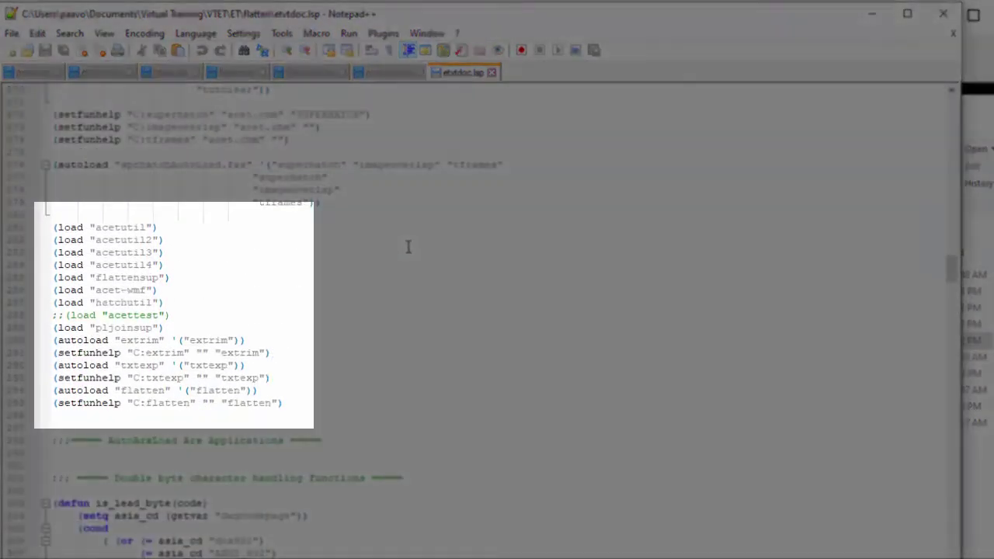
Highlight the acetutil1, acetutil4 load lines and flatten autoload line, then minimize Notepad++.
left_click_drag(54, 226, 186, 227)
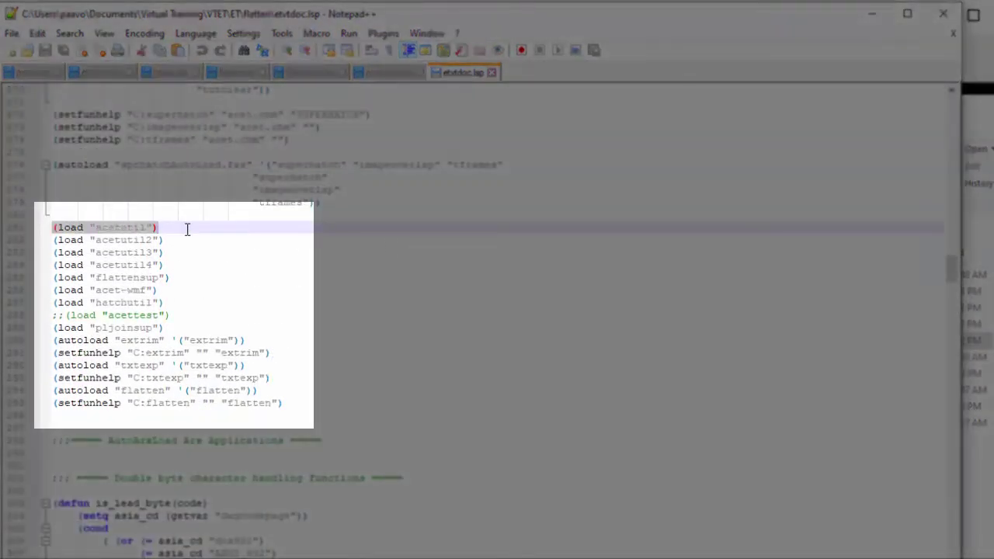
left_click(59, 265)
left_click_drag(59, 265, 176, 261)
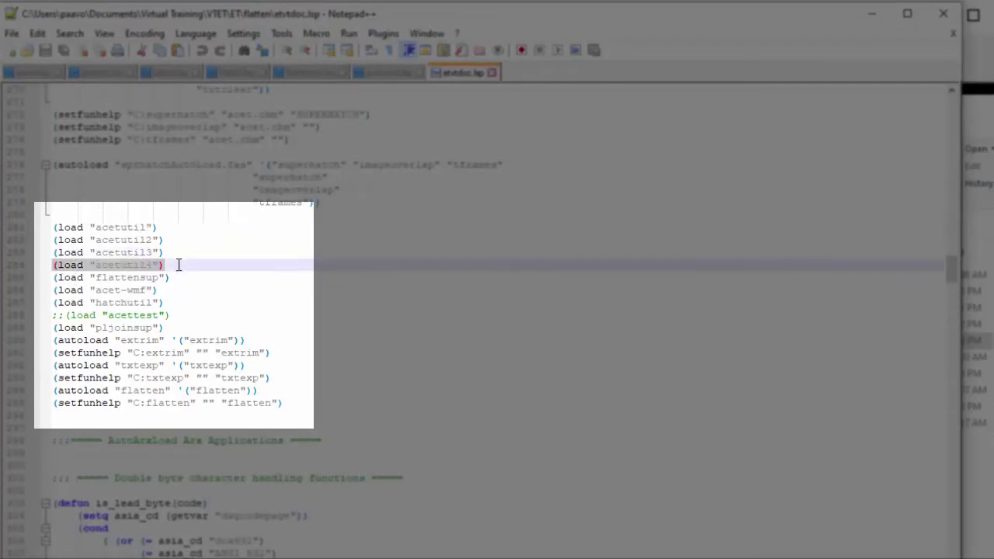
left_click(257, 288)
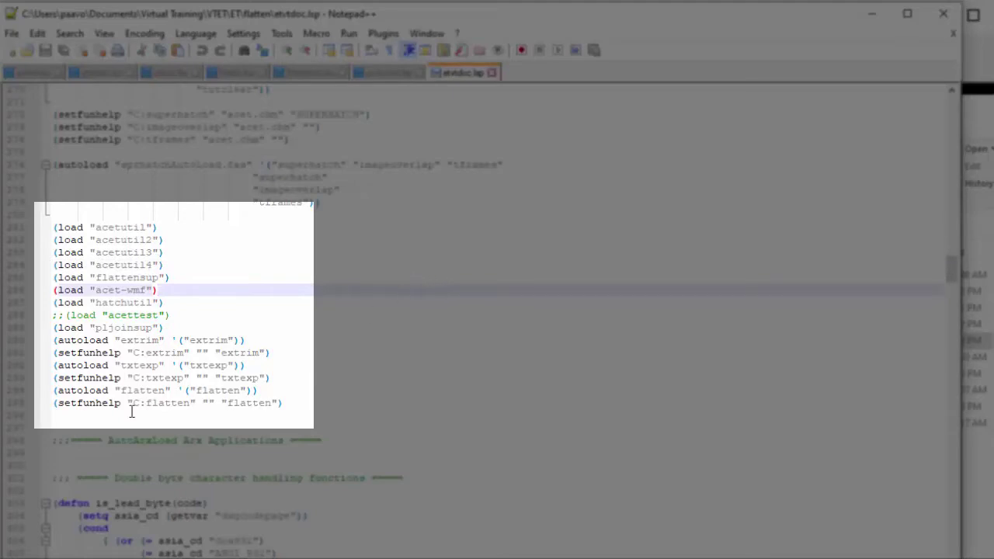
double_click(81, 391)
left_click_drag(121, 389, 272, 392)
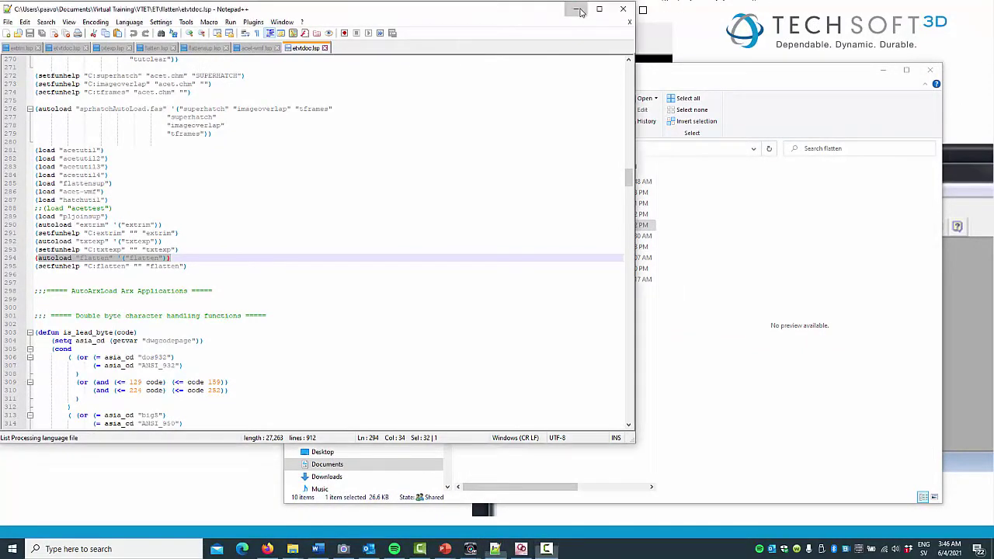
left_click(580, 12)
Minimize Explorer and select the etvtdoc.fas module in the wizard's list.
left_click(884, 70)
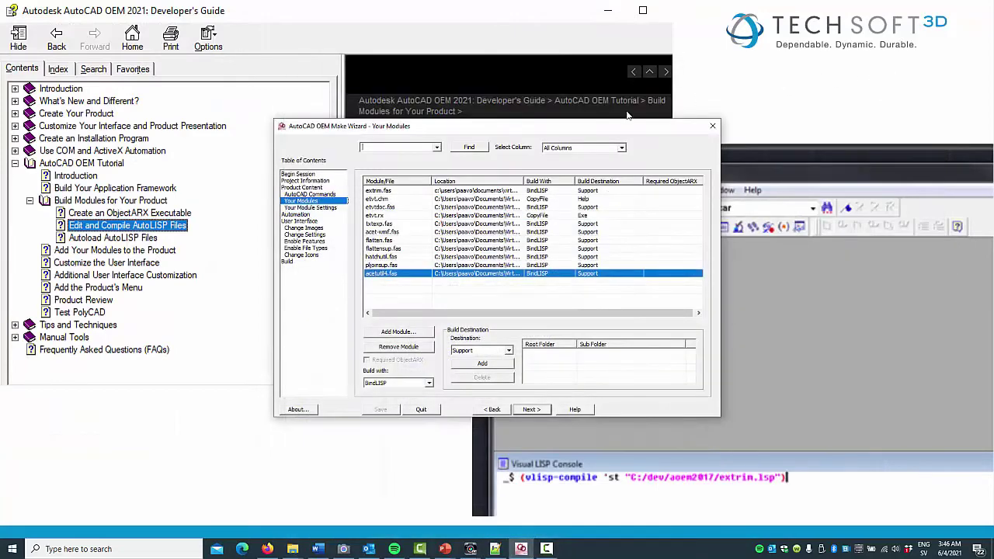
left_click(397, 208)
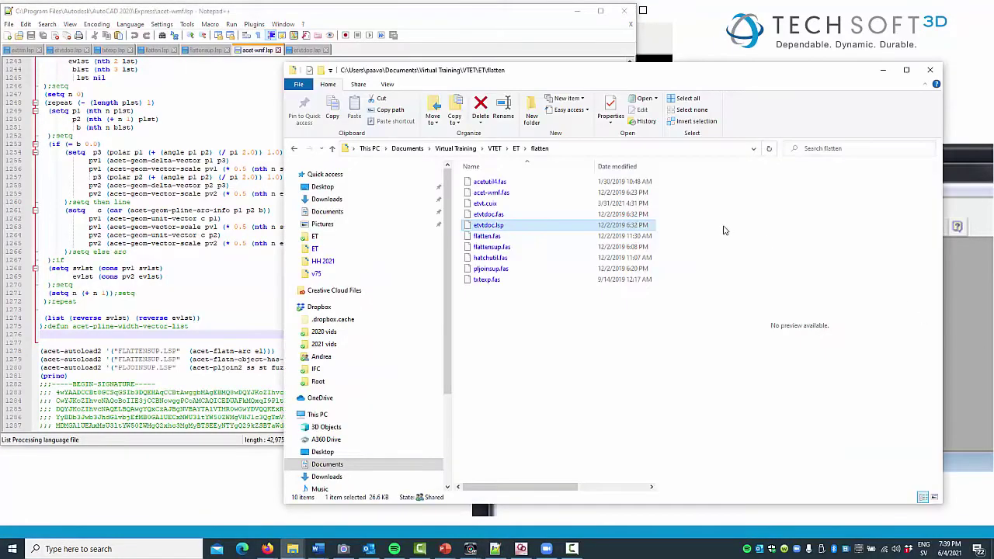
left_click_drag(529, 227, 187, 256)
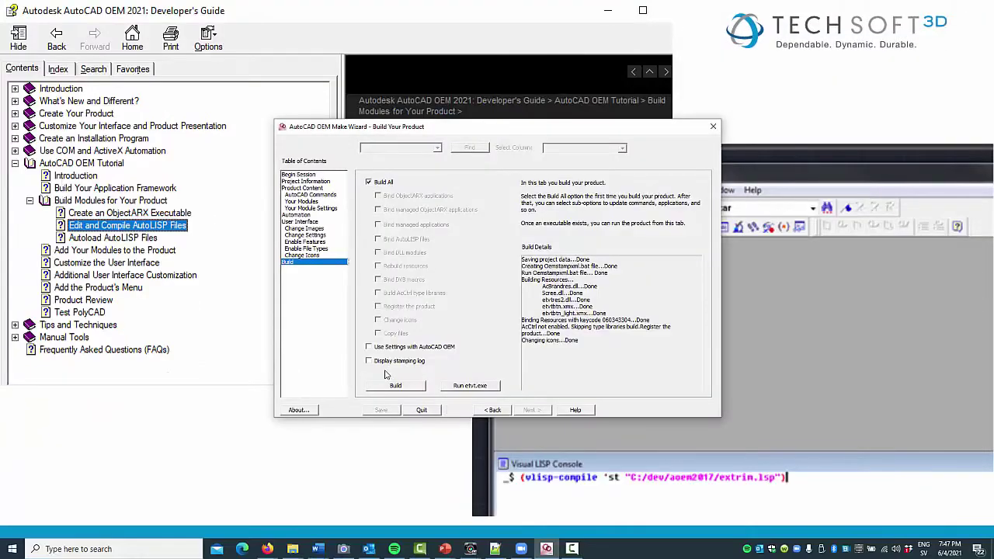
Build the ExpressCAD product, acknowledge the build-complete message, and run etvt.exe.
left_click(393, 385)
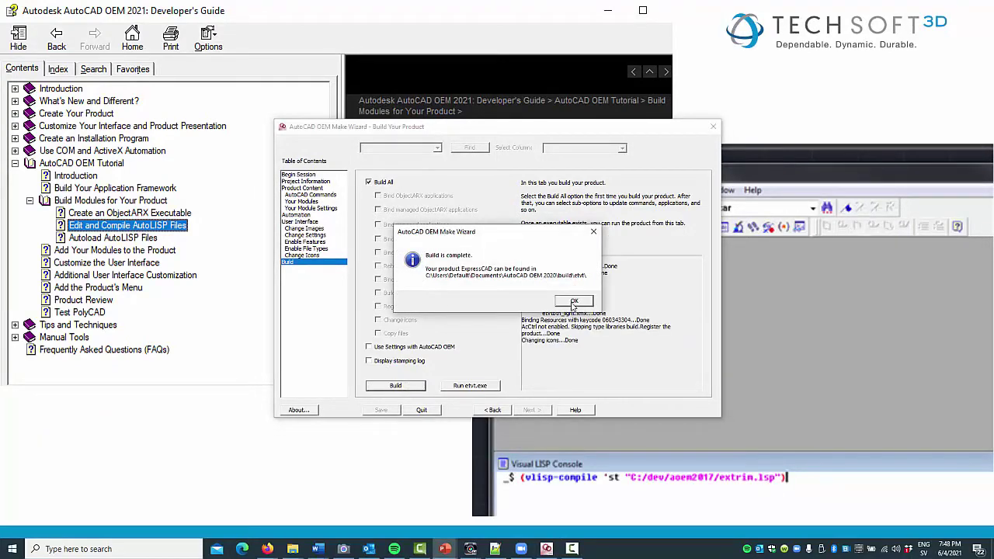
left_click(572, 303)
left_click(470, 385)
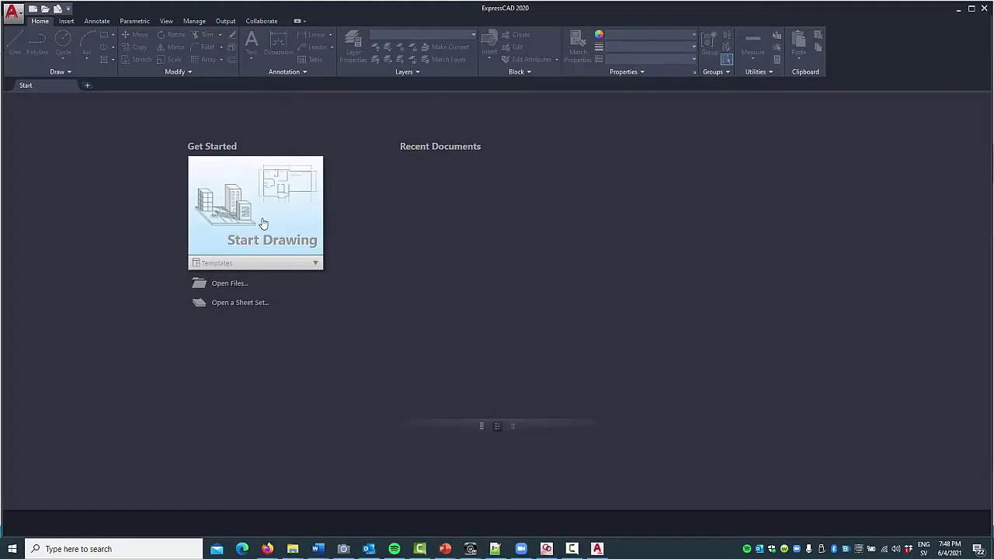
In a new blank drawing, place the single-line text 'test' at default height and rotation.
left_click(263, 223)
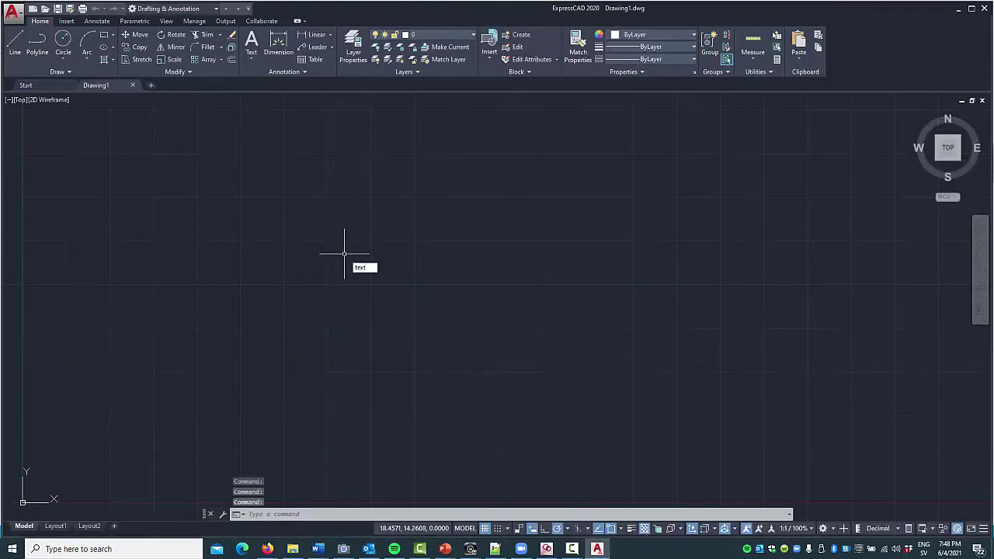
type("text")
key("Return")
left_click(332, 294)
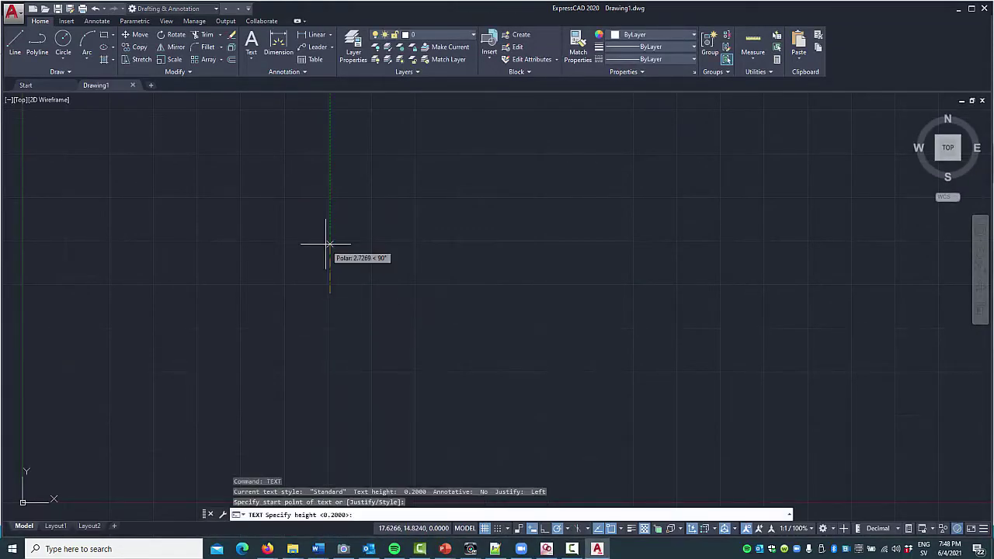
key("Return")
key("Return")
type("test")
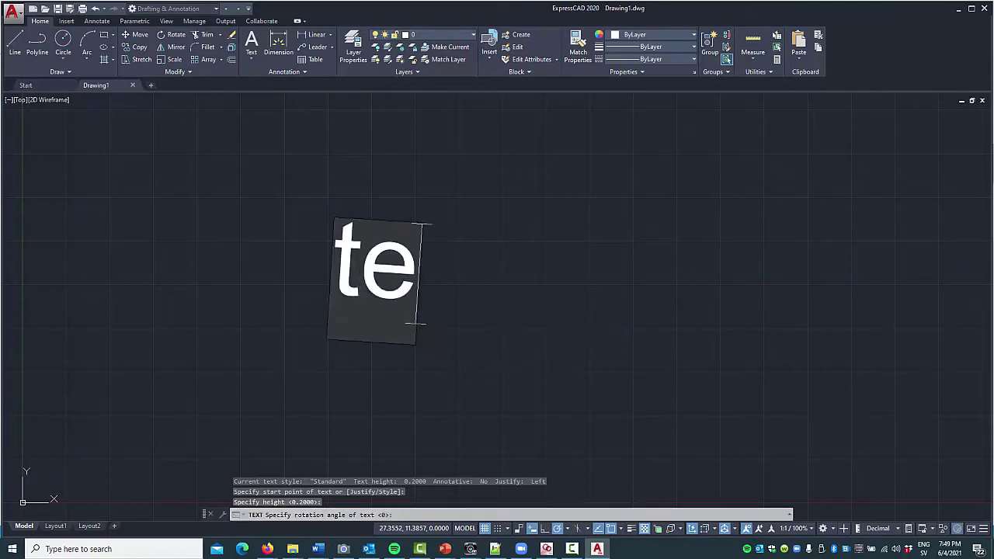
key("Return")
key("Return")
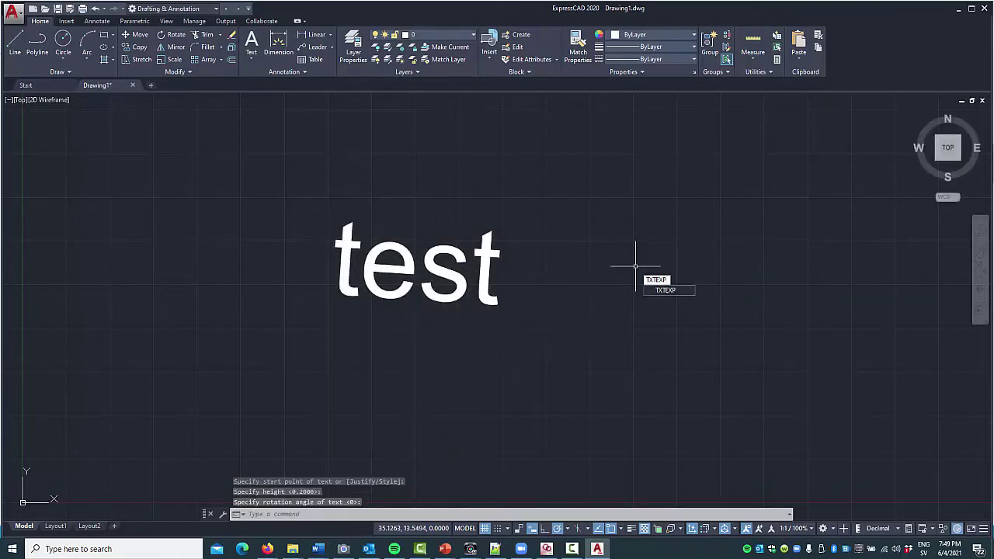
Explode the 'test' text into outline lines with TXTEXP, then start another new drawing.
key("Return")
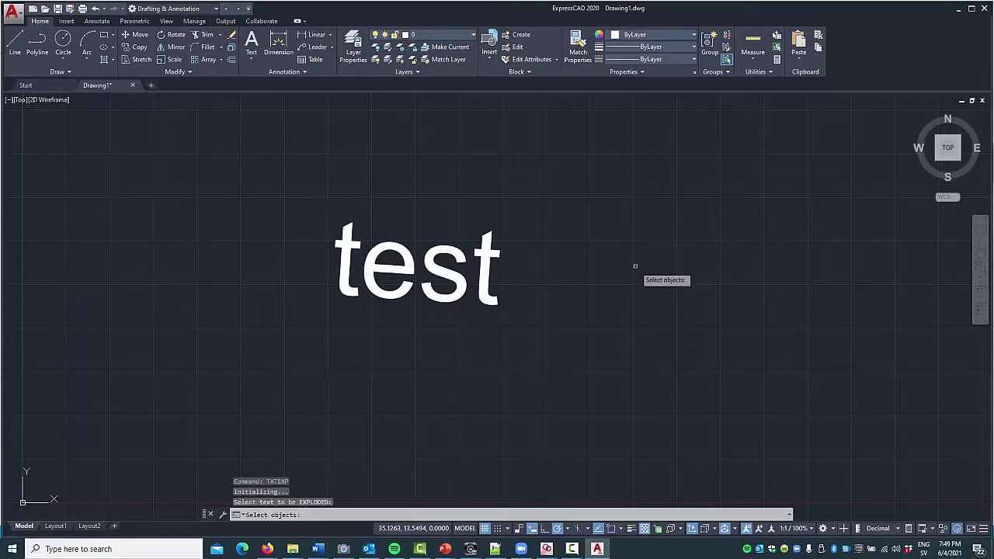
key("F1")
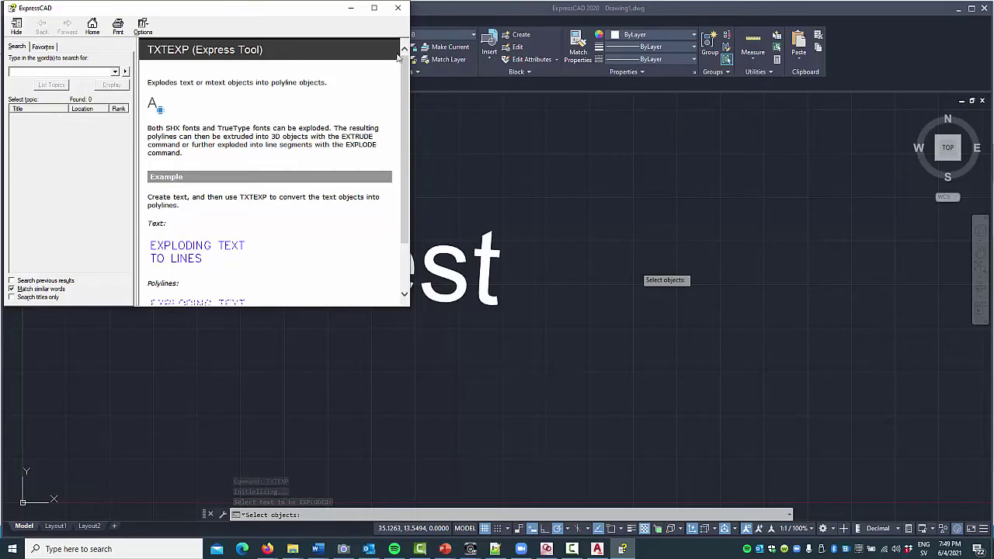
left_click(402, 11)
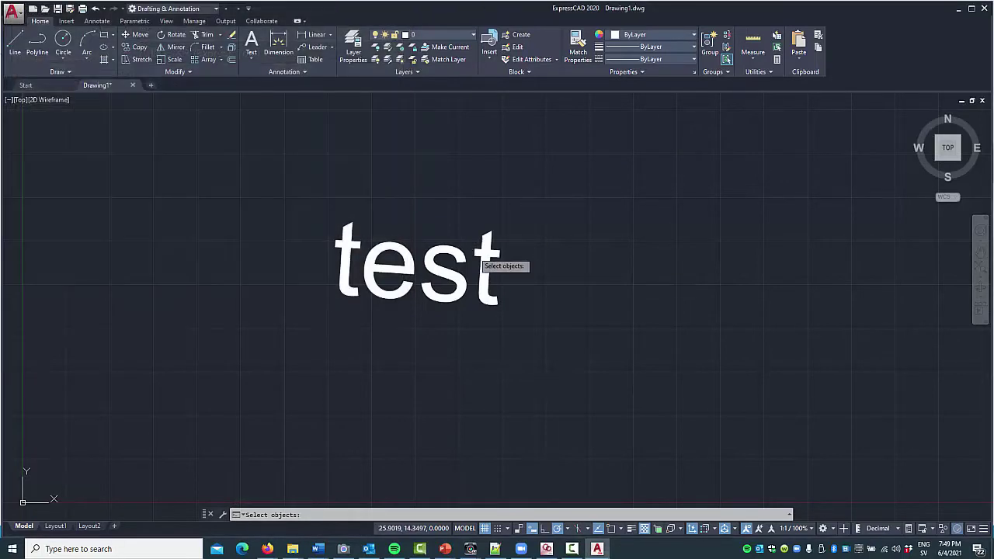
left_click(478, 261)
key("Return")
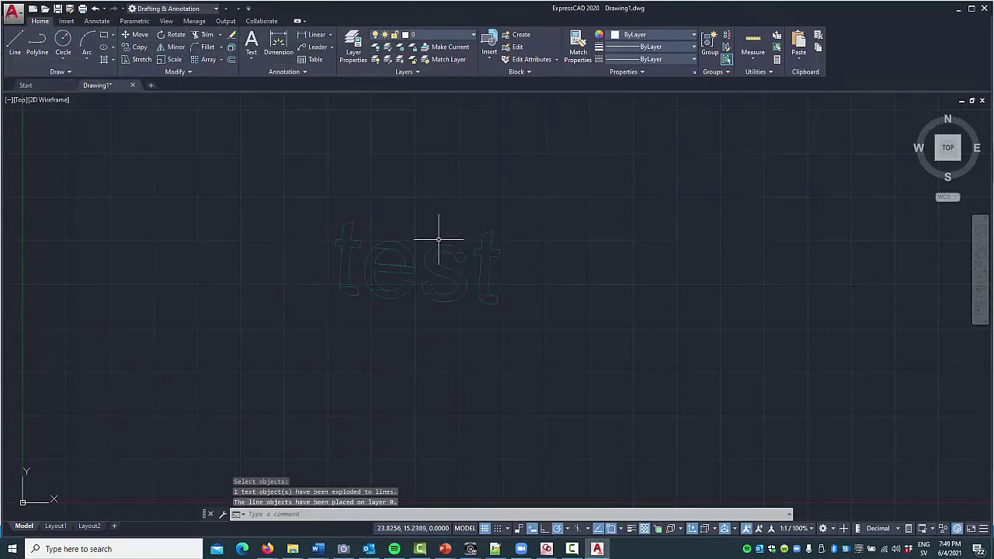
key("Escape")
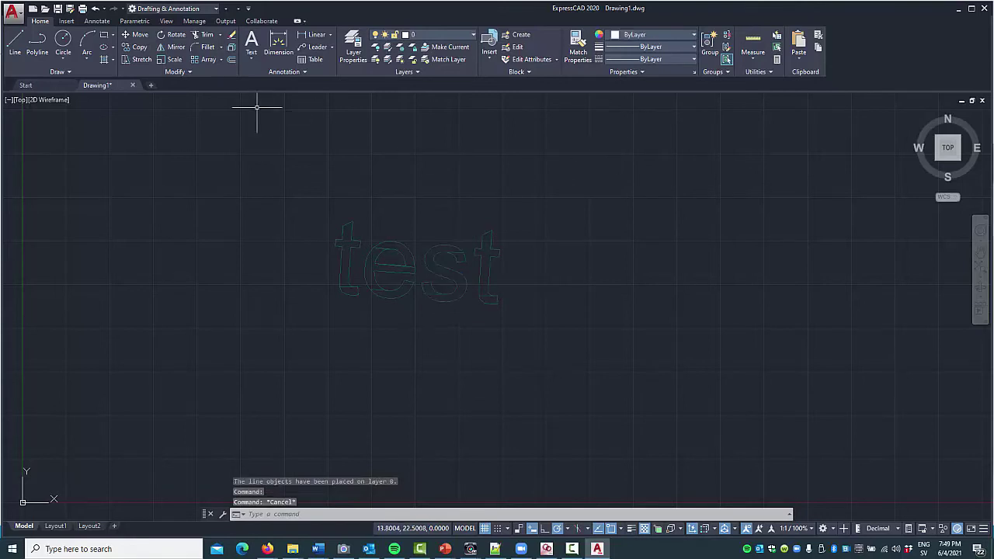
left_click(35, 10)
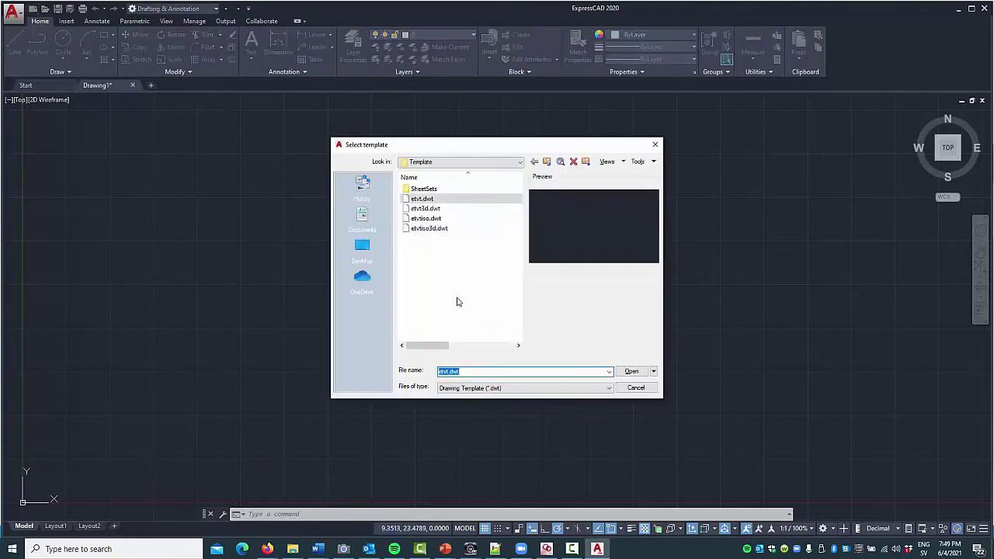
Create a drawing from the default template and draw a sphere in it.
key("Return")
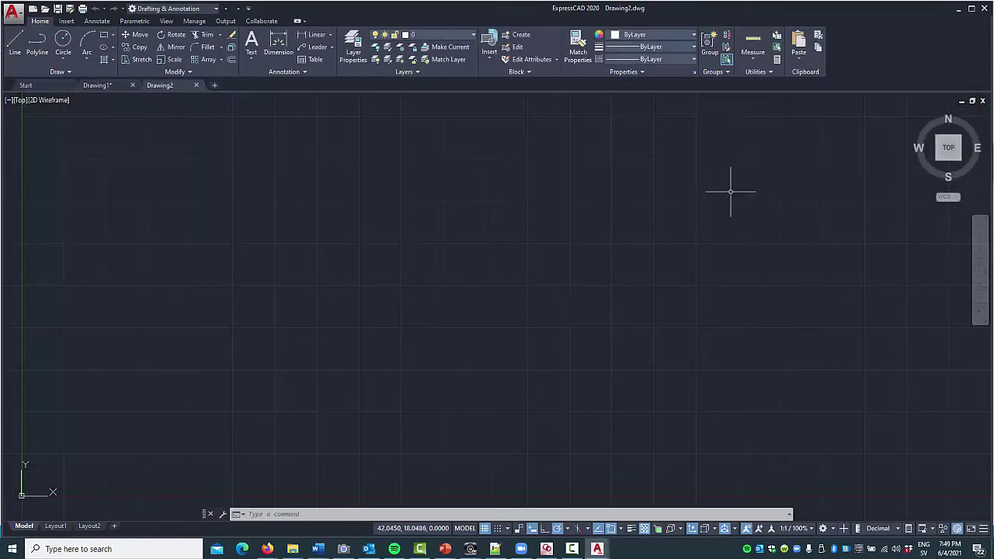
type("sphere")
key("Return")
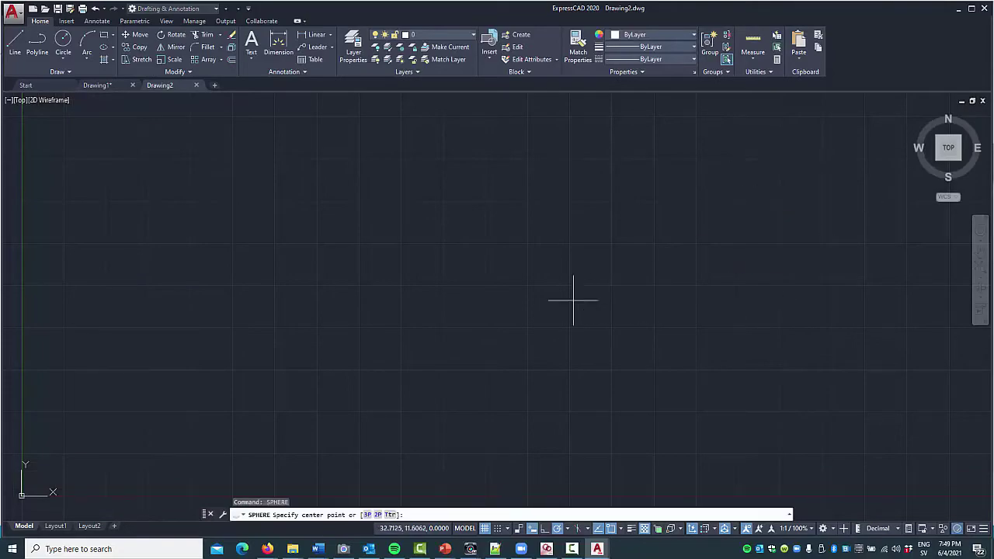
left_click(573, 300)
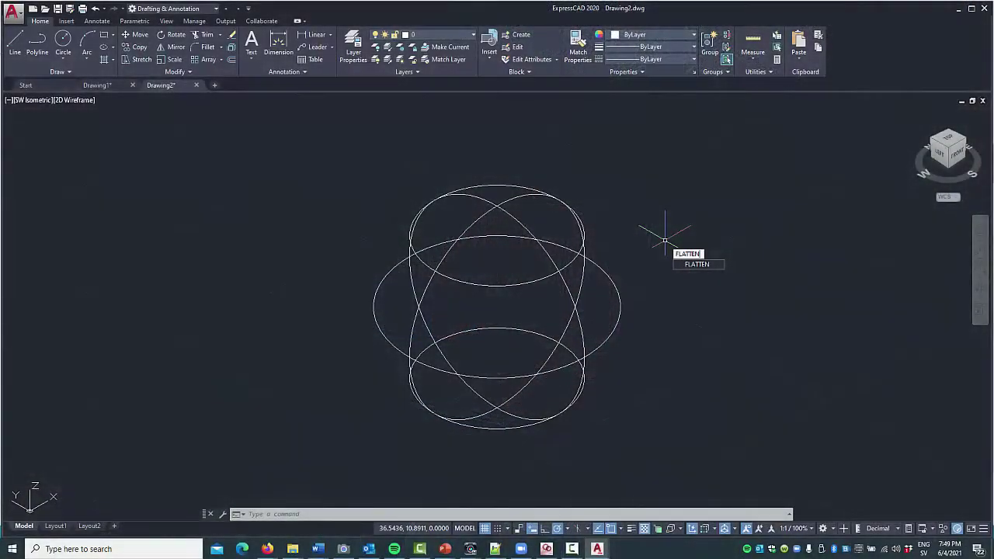
Flatten the sphere without removing hidden lines, then orbit to view the result edge-on.
key("F1")
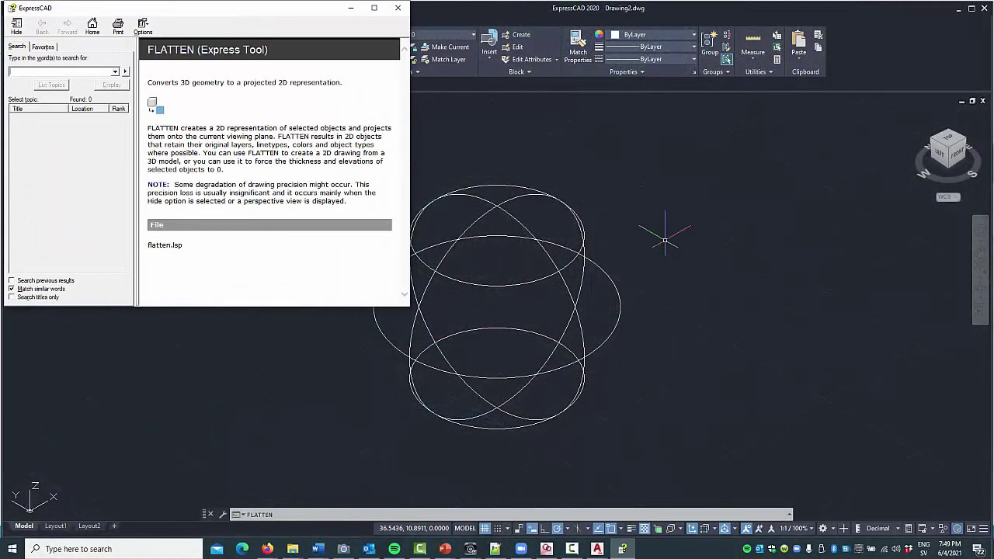
left_click(400, 8)
type("flat")
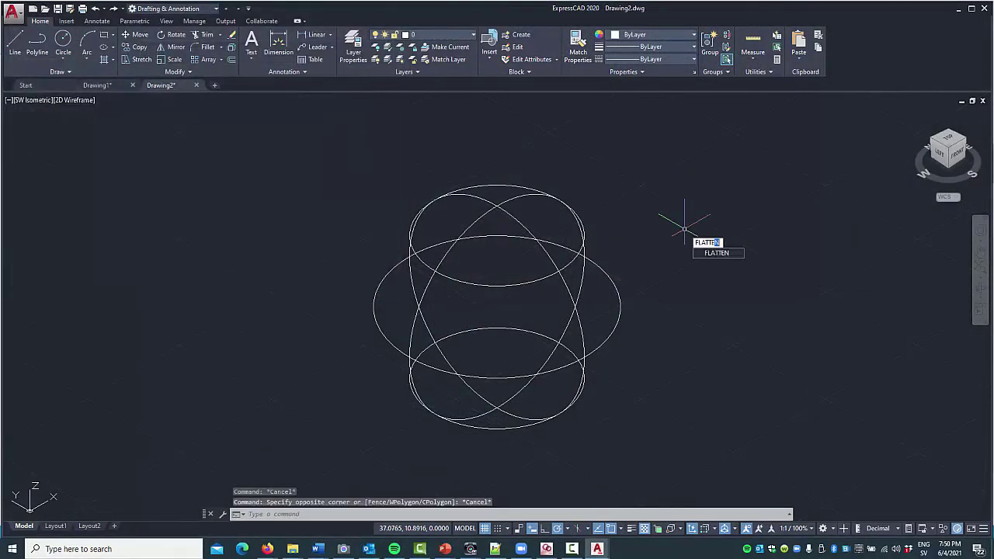
key("Return")
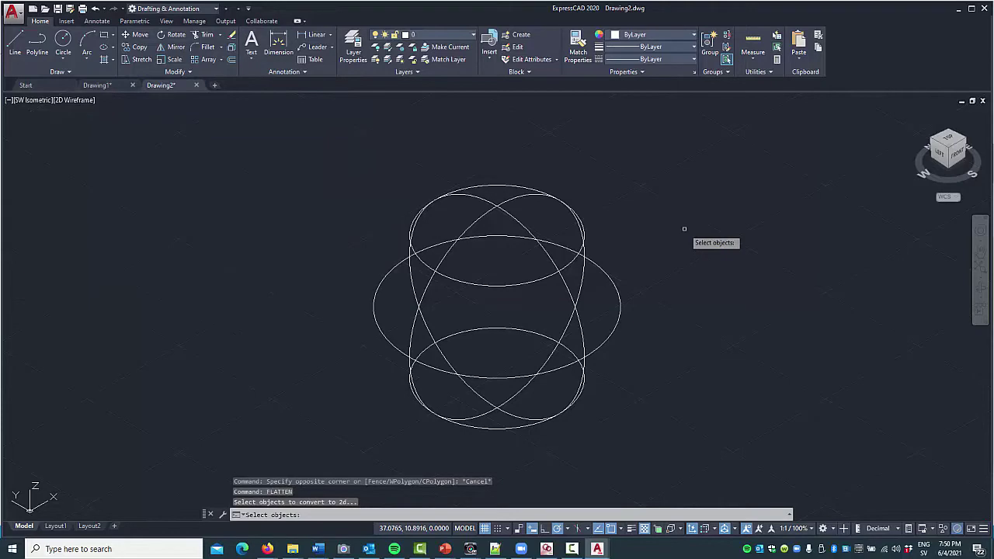
left_click(563, 266)
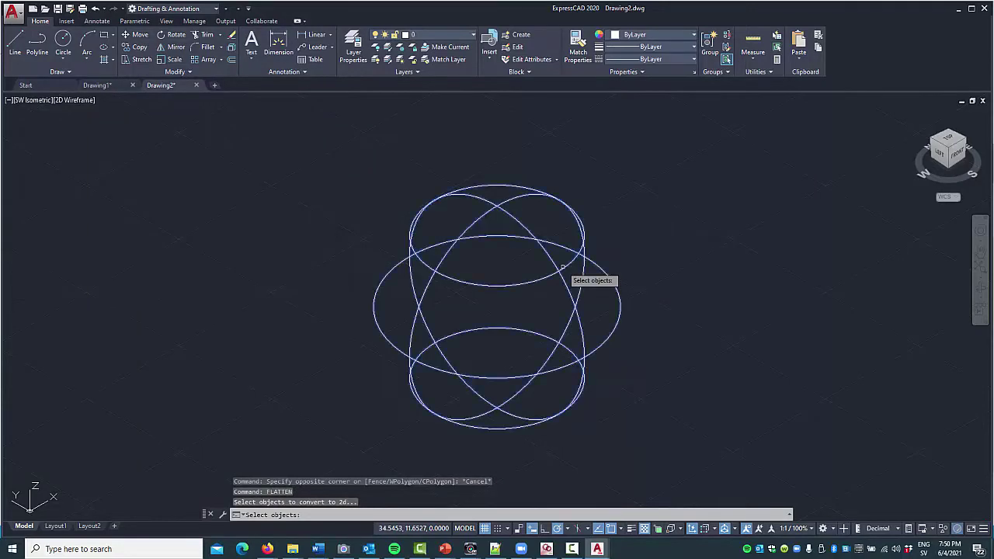
key("Return")
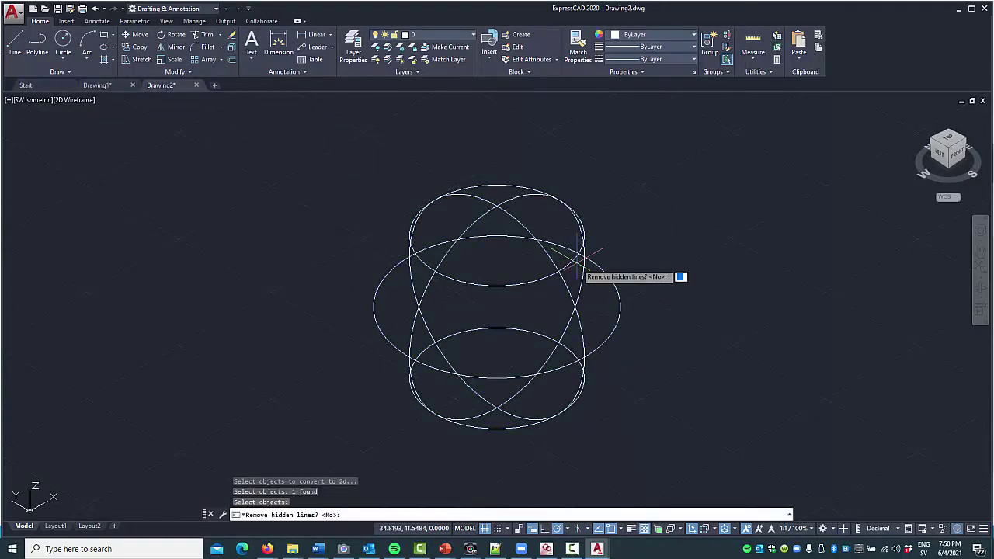
key("Return")
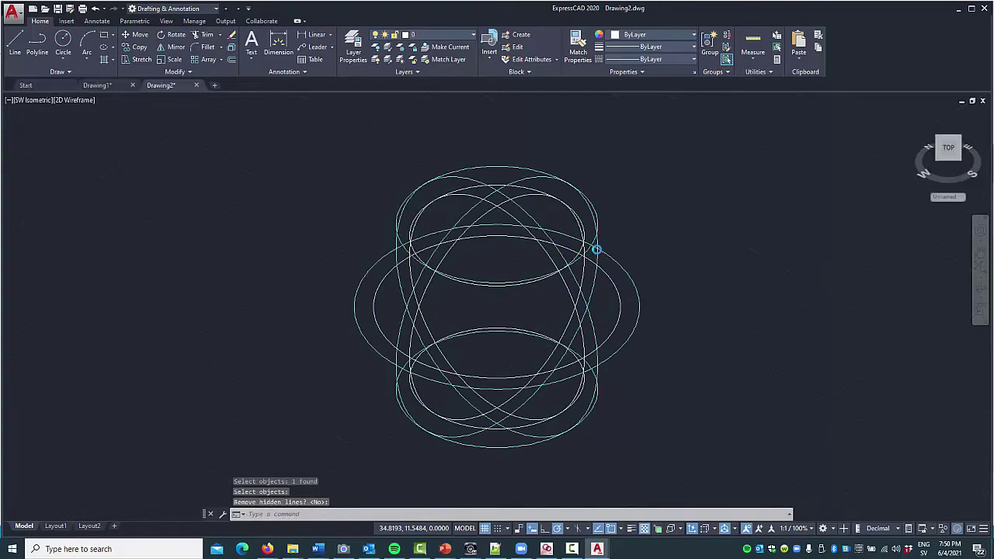
left_click(949, 136)
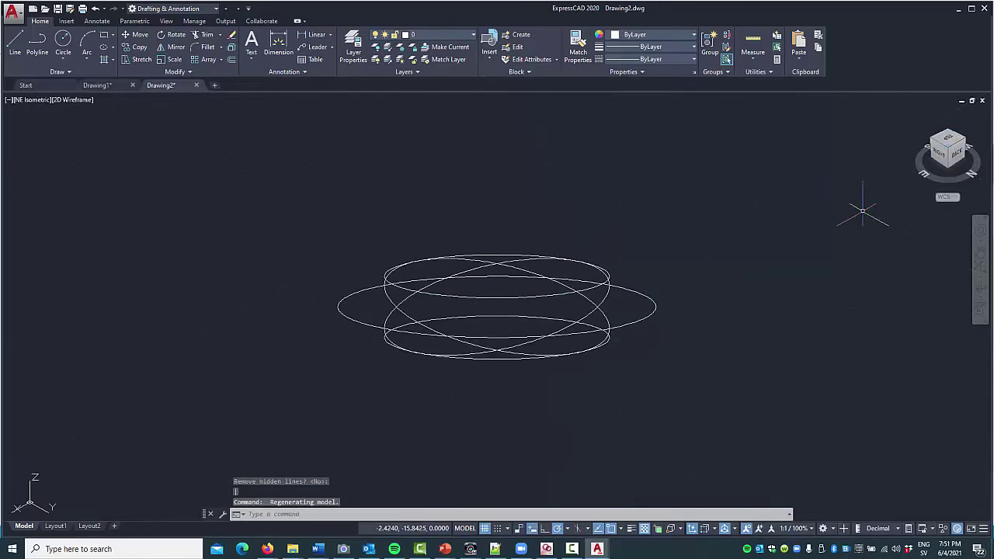
left_click_drag(958, 147, 949, 138)
left_click_drag(954, 153, 953, 149)
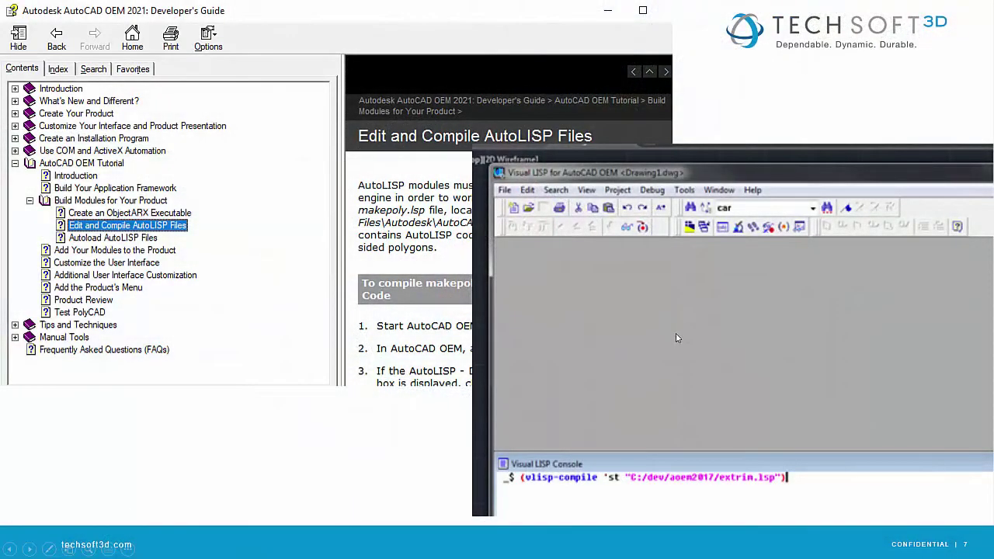
Show the deck's 18 slides in the See All Slides overview grid.
right_click(676, 334)
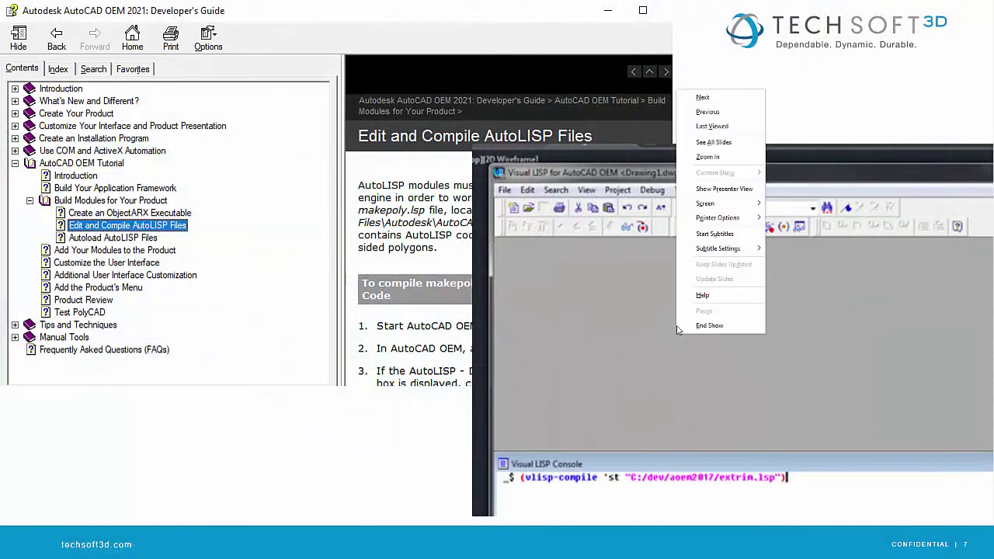
left_click(719, 145)
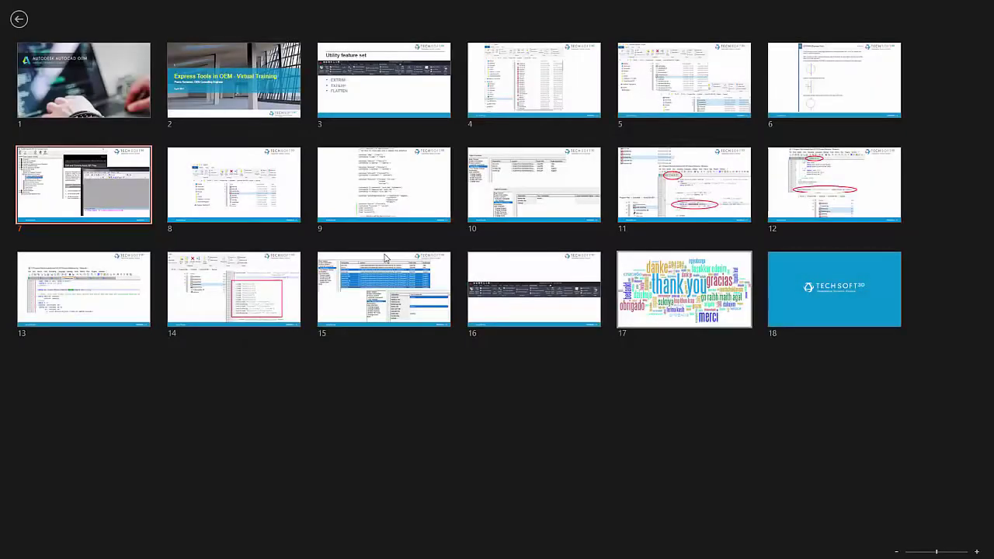